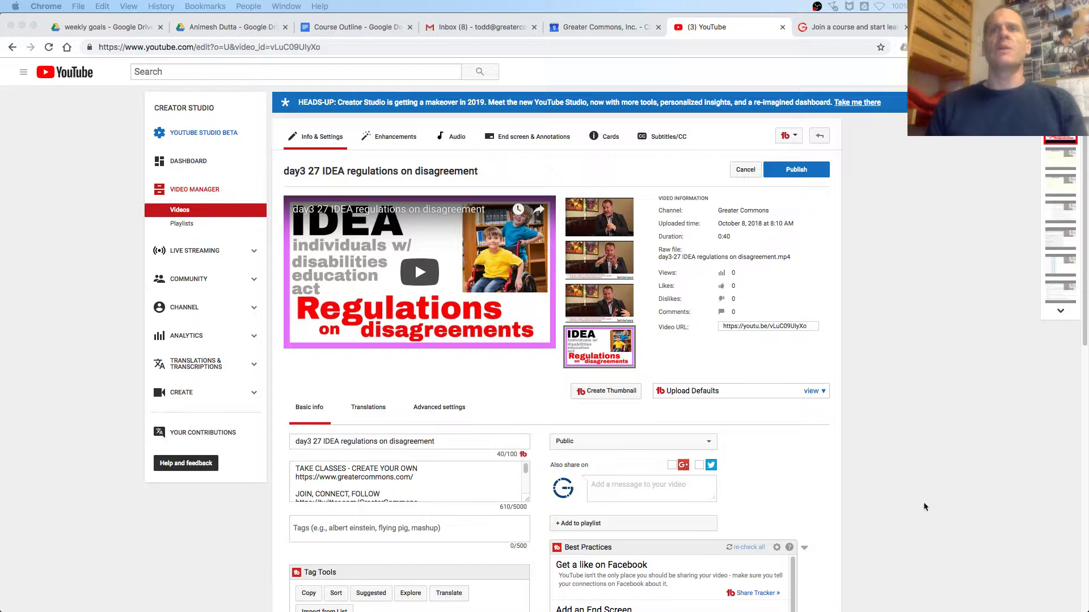
Open the video's playlist list and close it without choosing a playlist.
click(687, 526)
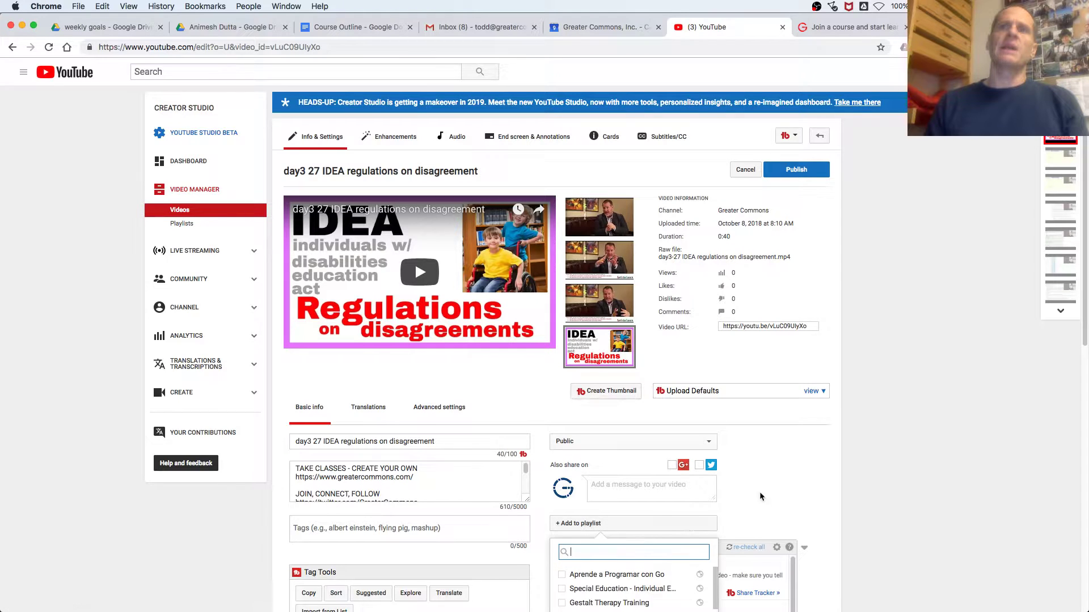
scroll(762, 494, down, 5)
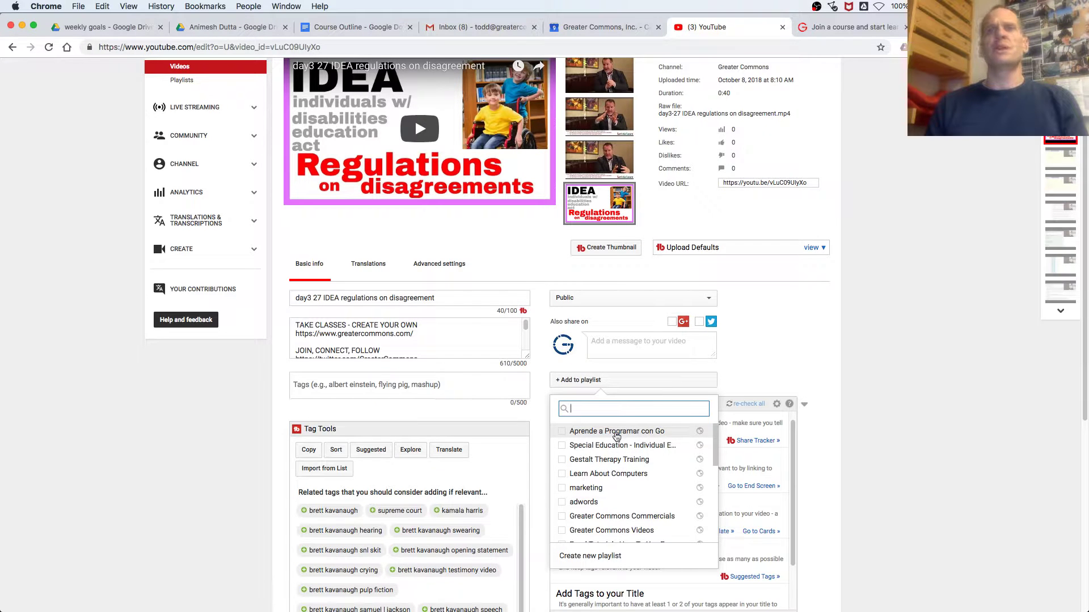
click(768, 363)
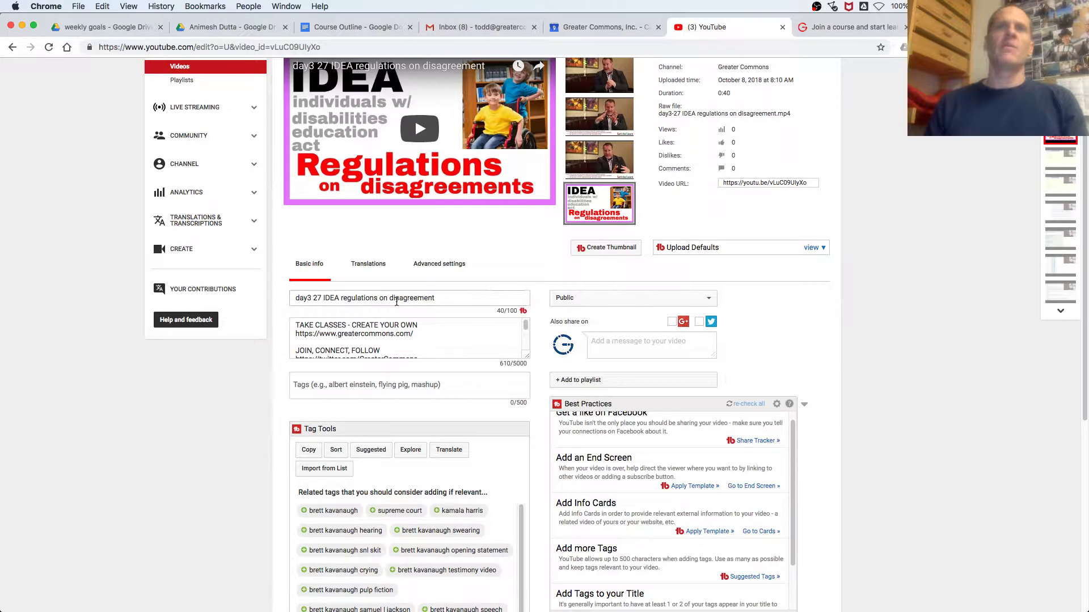
Clear the old day3 IDEA title and start typing the new 'Indisabil…' title.
click(396, 302)
scroll(400, 327, up, 5)
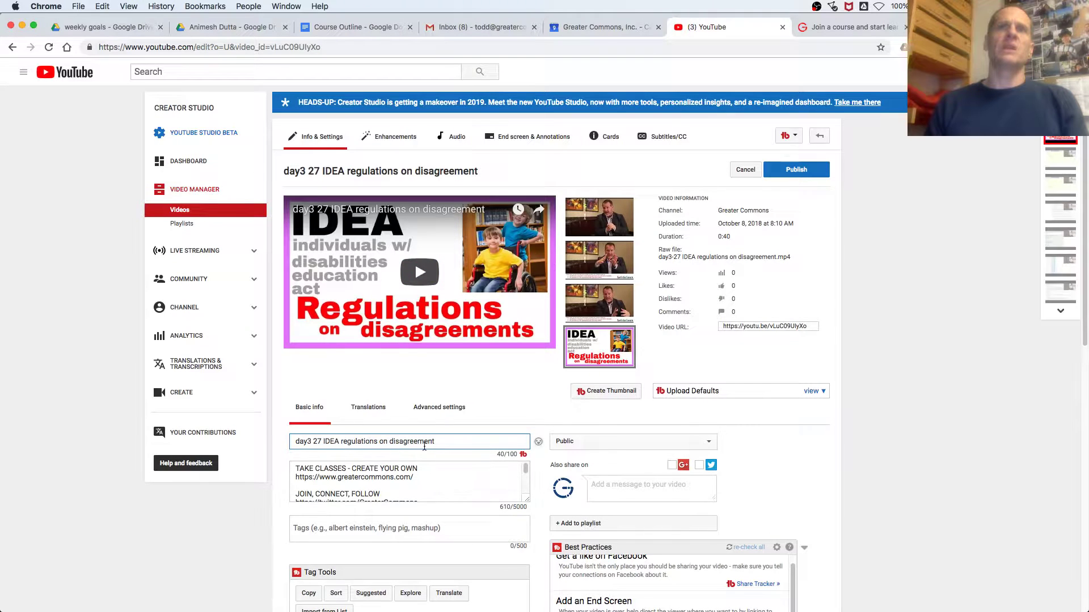
drag(439, 442, 291, 446)
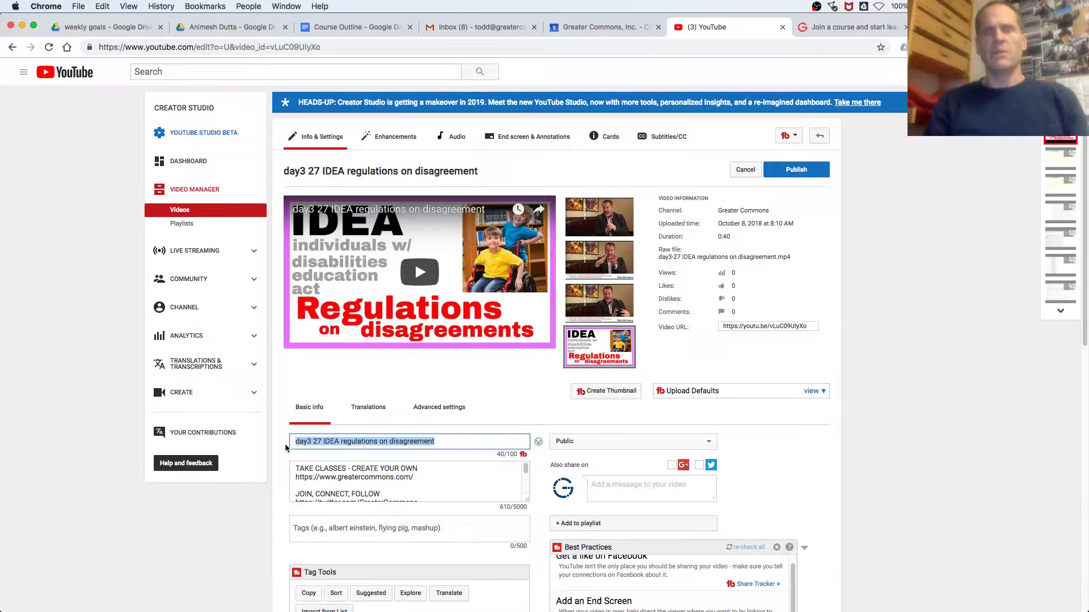
key(Left)
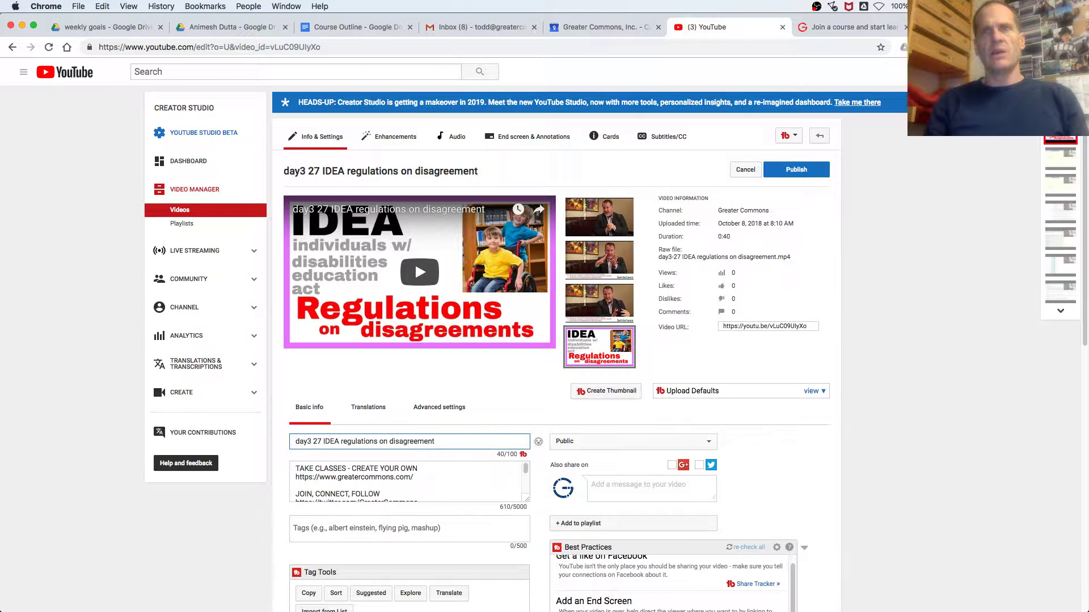
key(super+a)
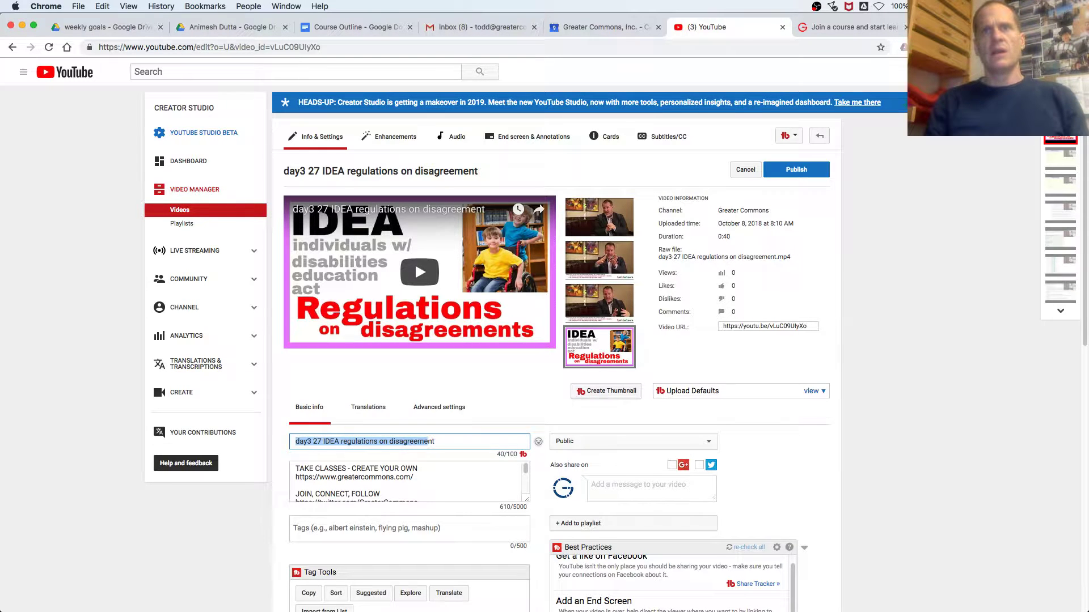
key(Left)
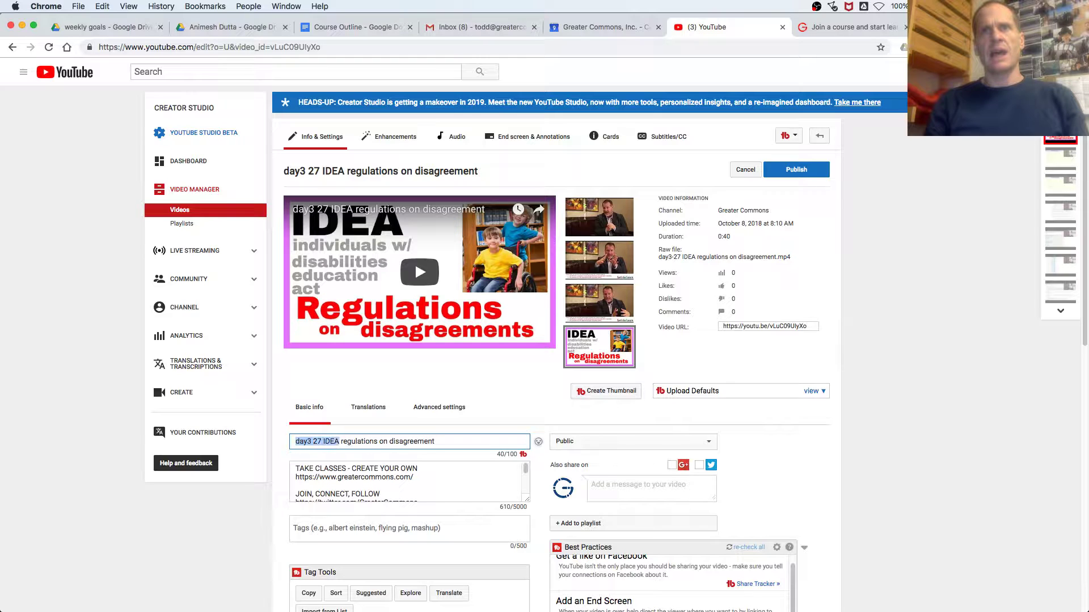
key(BackSpace)
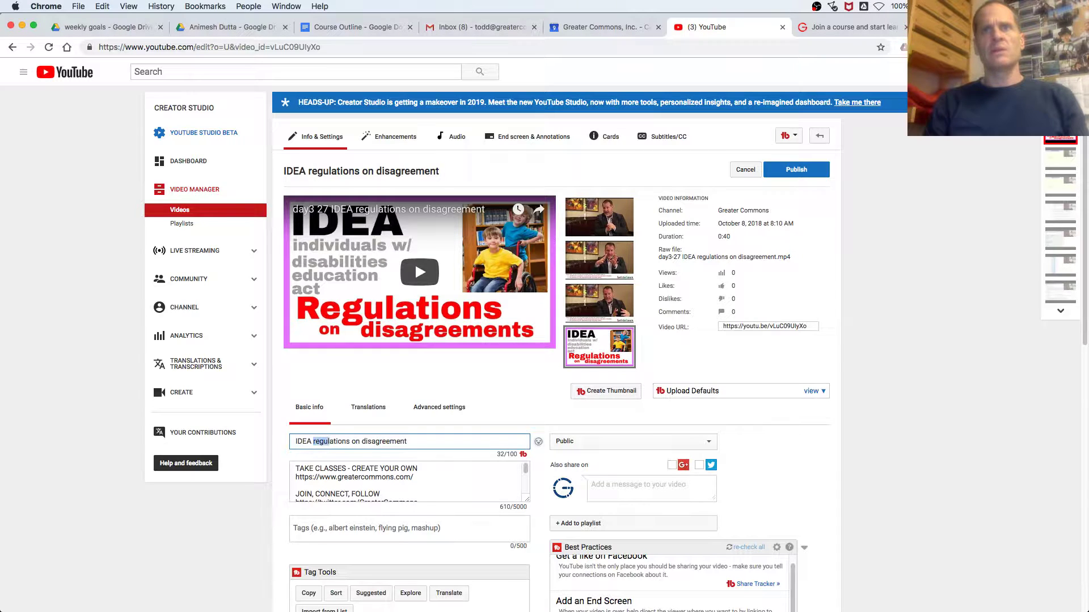
text(D)
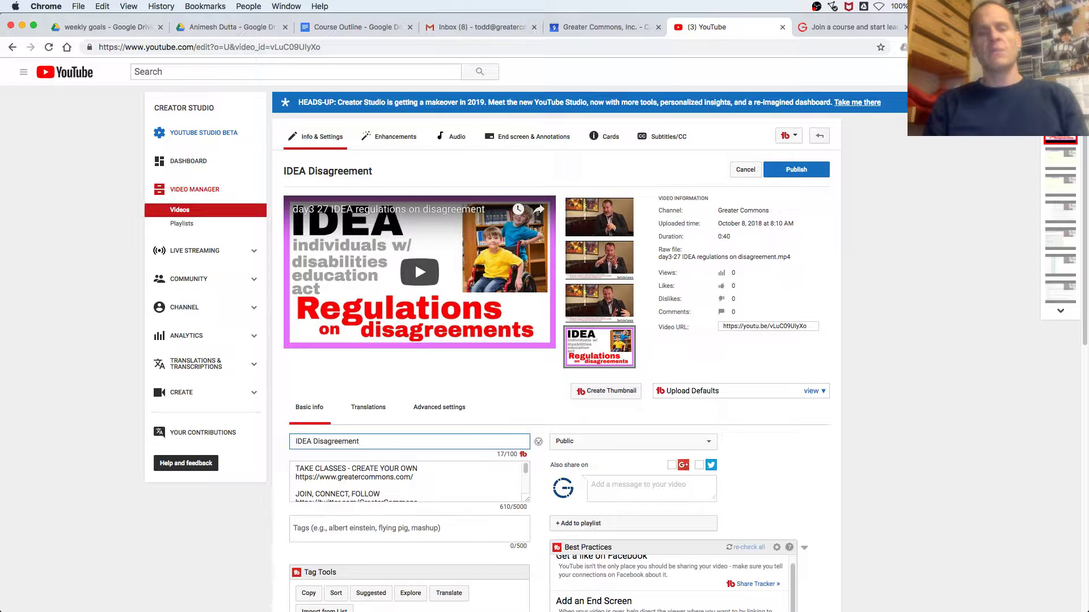
key(cmd+a)
text(Ind)
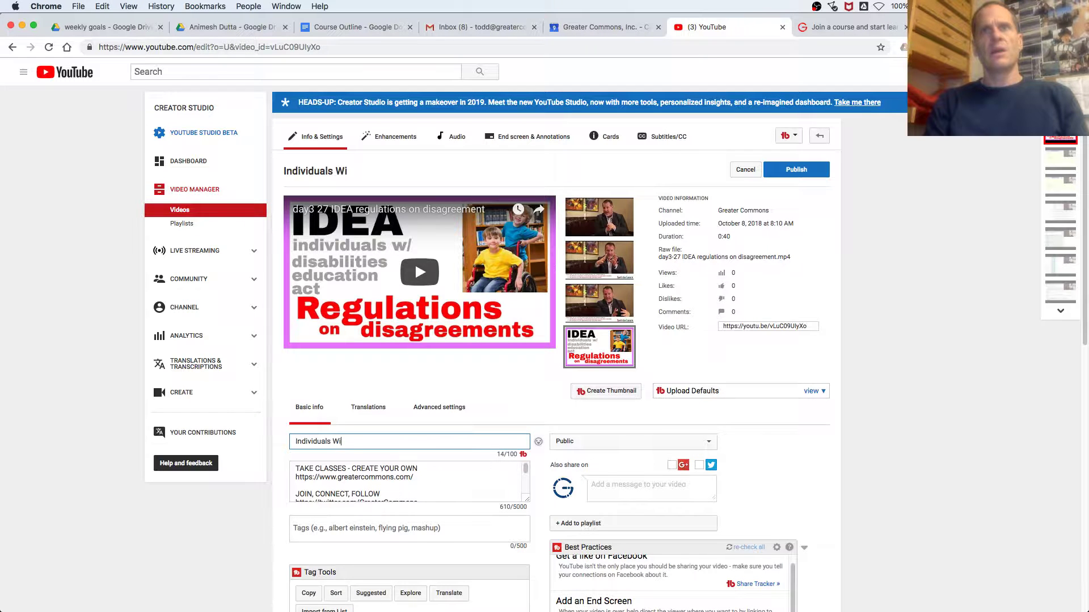
text(isabilities)
Complete the title as 'Individuals With Disabilities Regulations' and add the 'special education' tag.
click(375, 469)
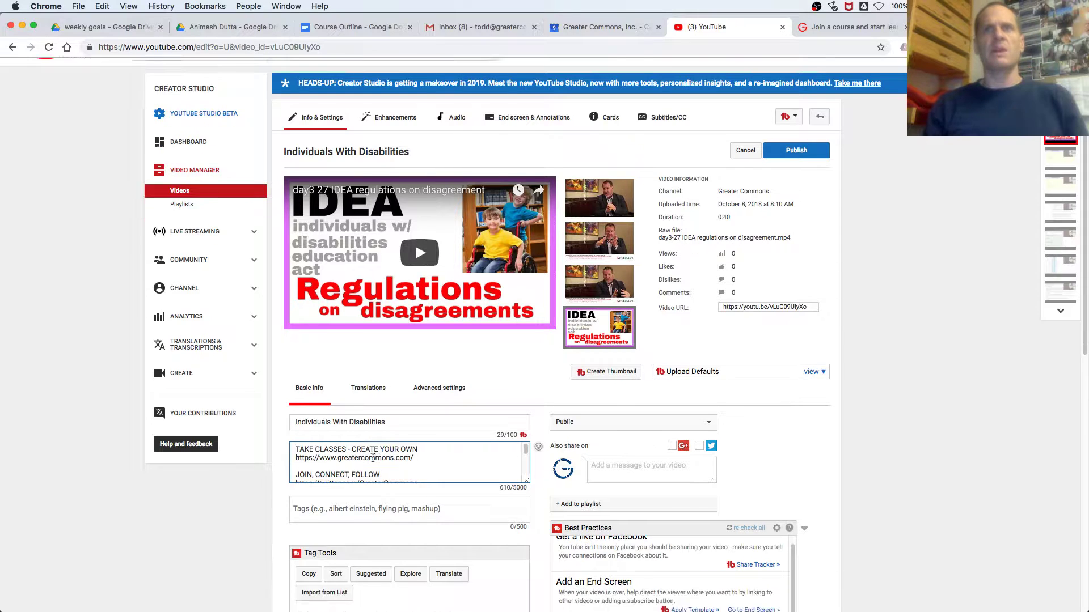
scroll(363, 442, down, 5)
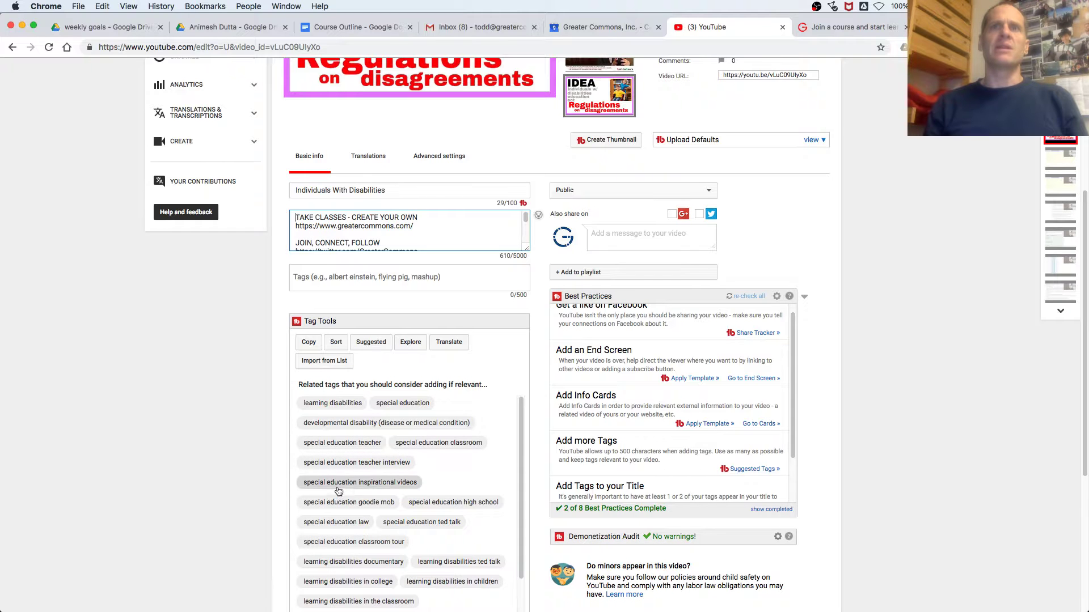
scroll(234, 338, up, 1)
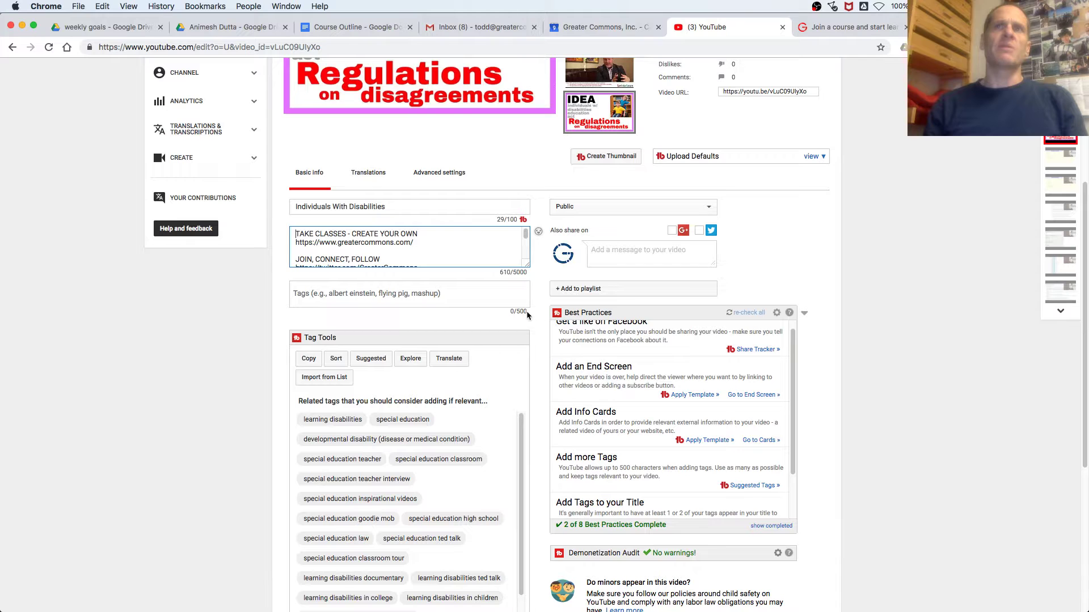
drag(526, 315, 503, 315)
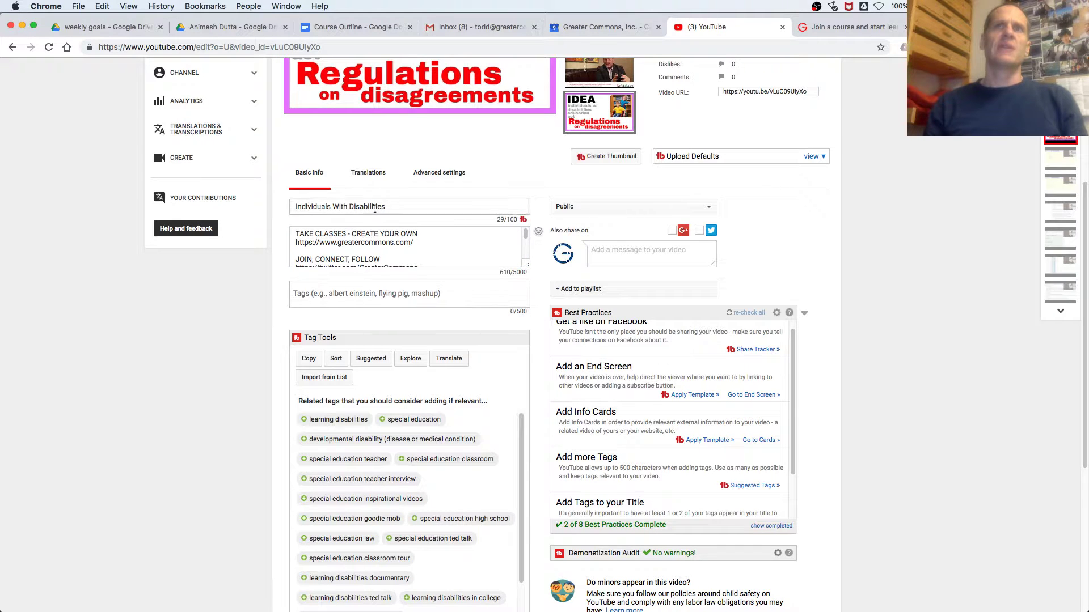
click(398, 207)
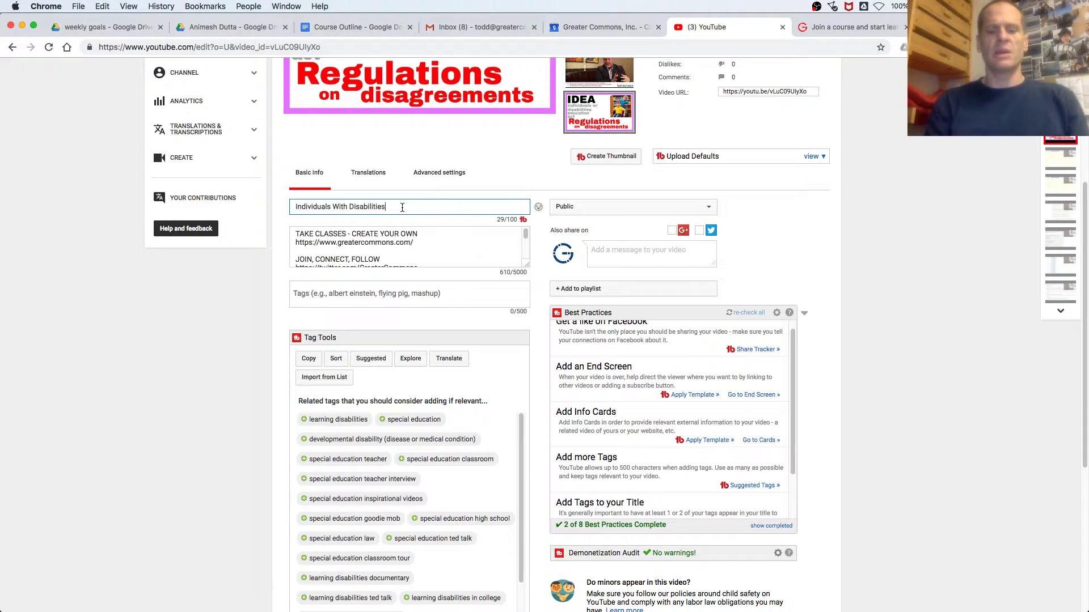
text( R)
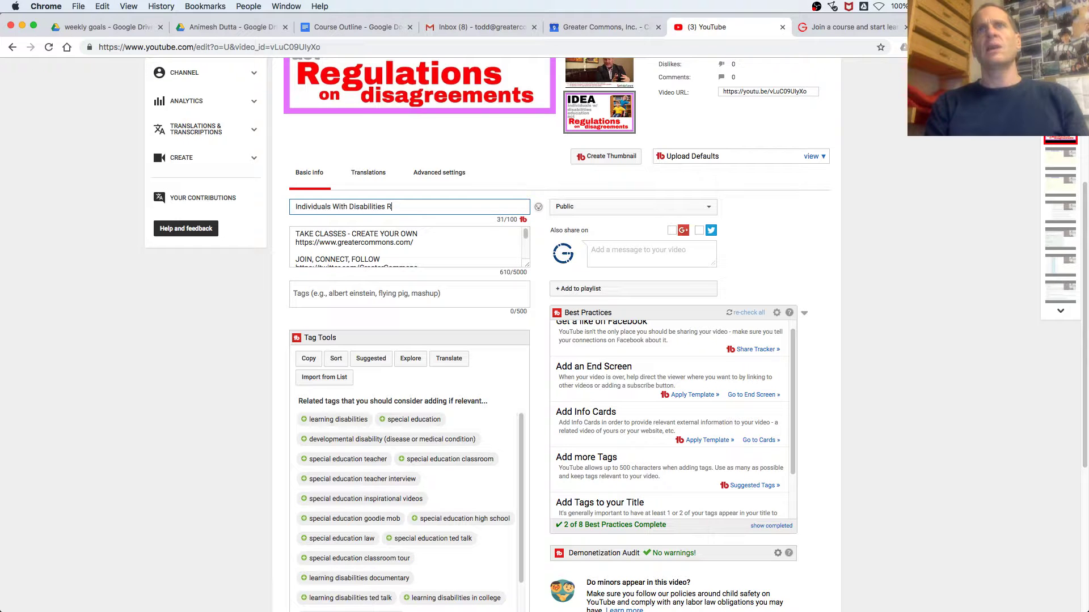
text(egulations)
key(Tab)
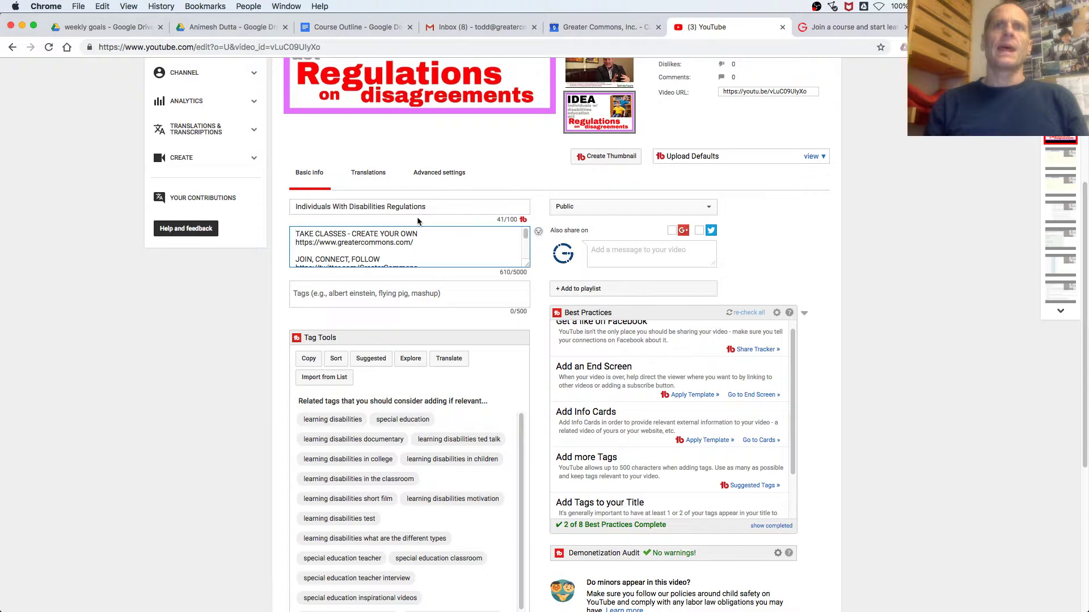
click(403, 427)
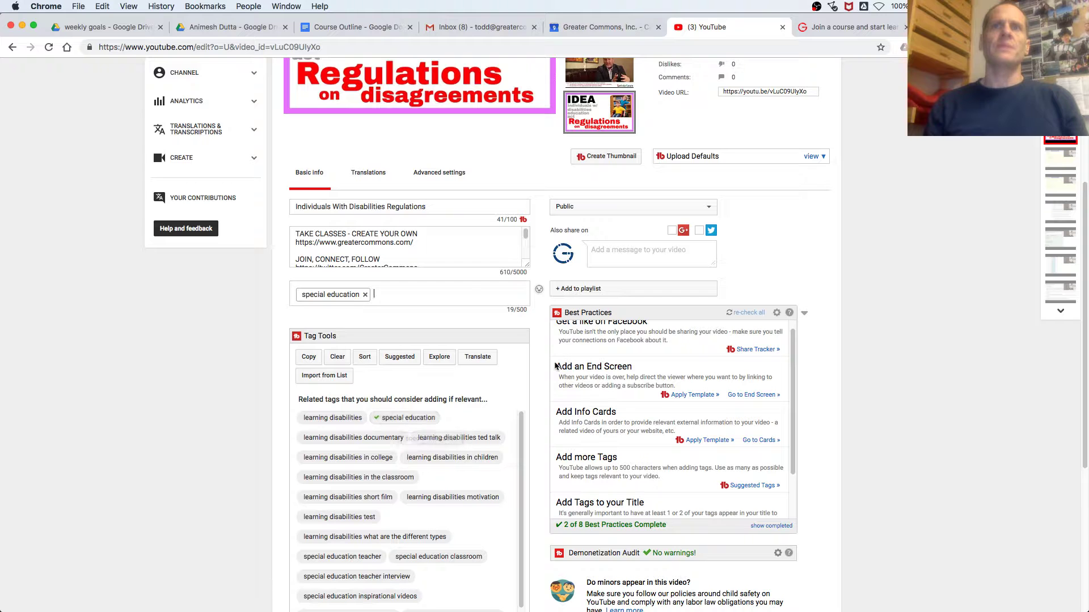
Add 'learning disabilities in children' and 'learning disabilities in the classroom' tags, and begin a custom tag.
scroll(231, 515, down, 3)
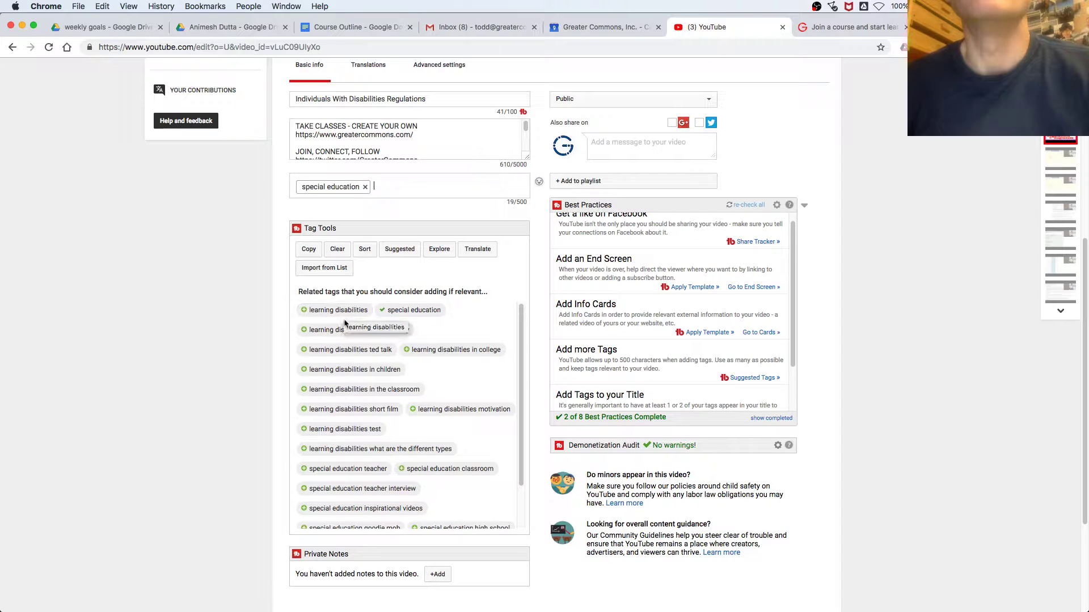
click(351, 370)
click(366, 391)
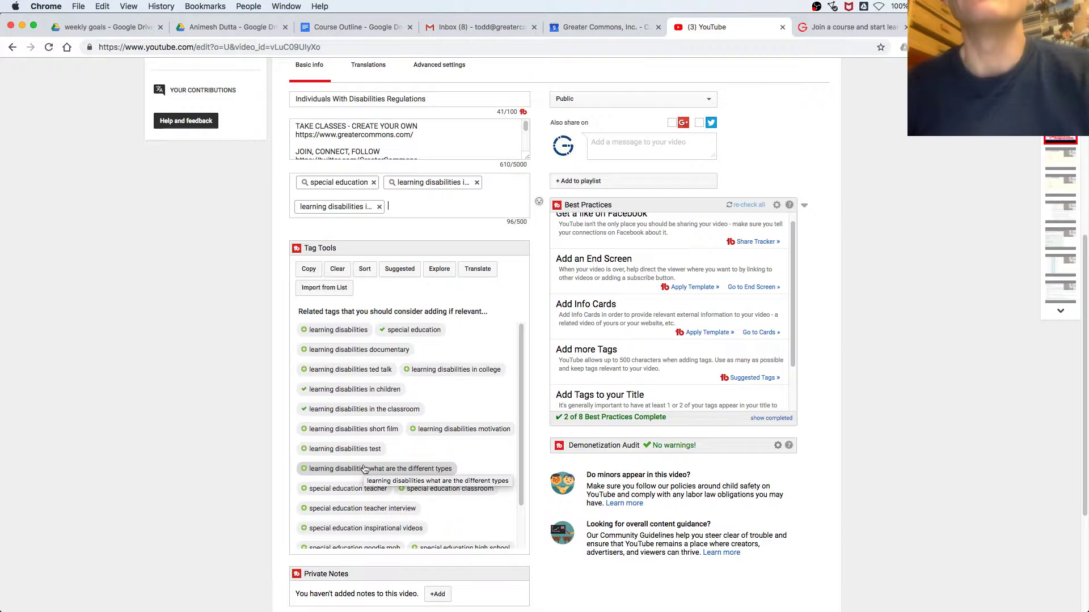
click(413, 202)
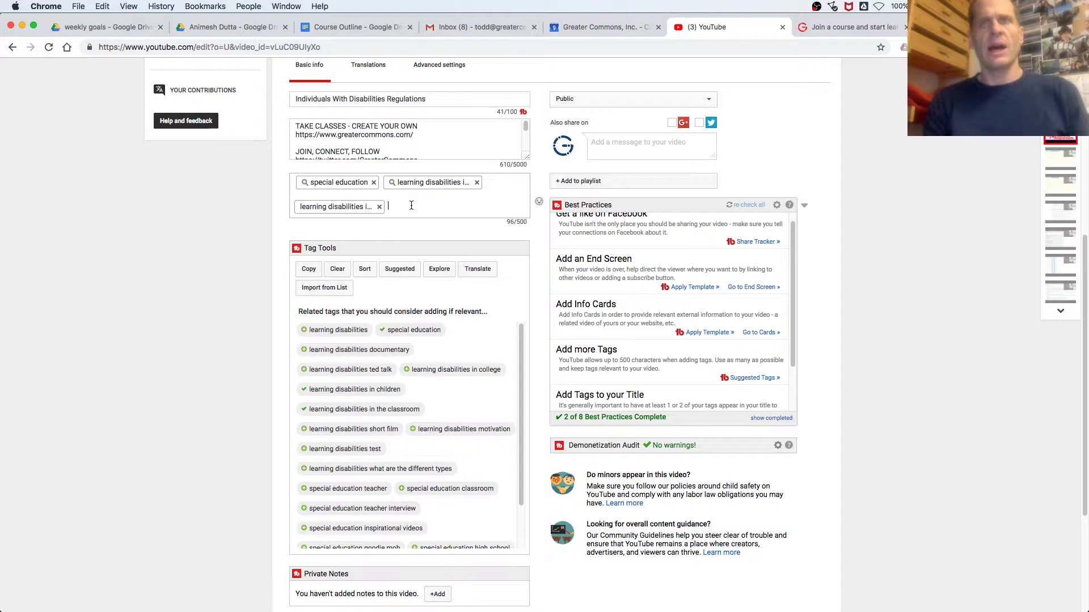
text(idea)
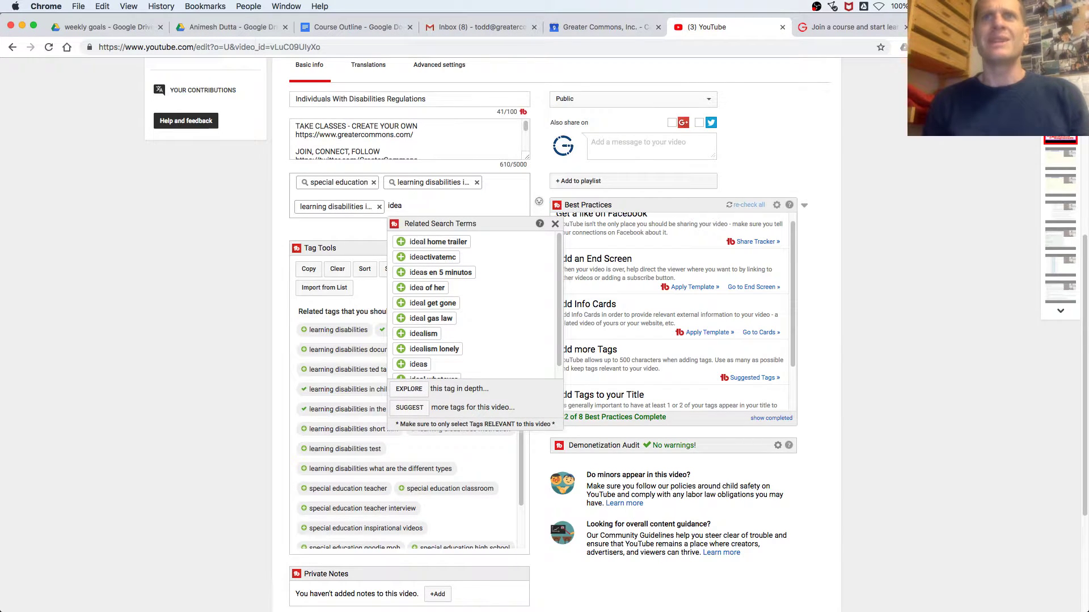
Search 'with disabilities' and add four 'individuals with disabilities education act' variants as tags.
scroll(468, 369, down, 1)
scroll(469, 369, up, 1)
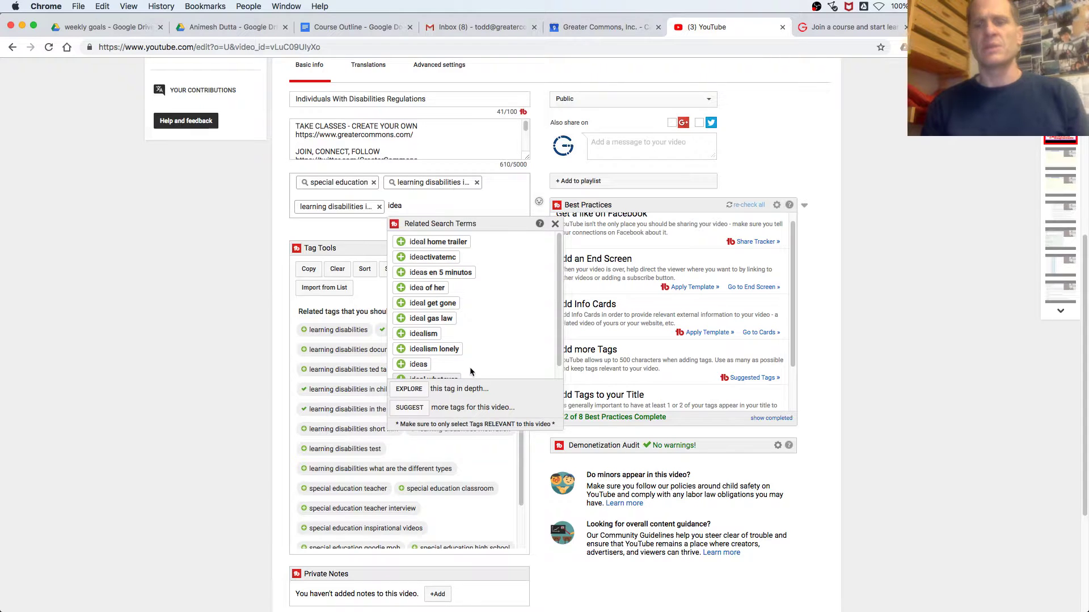
text(individuals)
key(Escape)
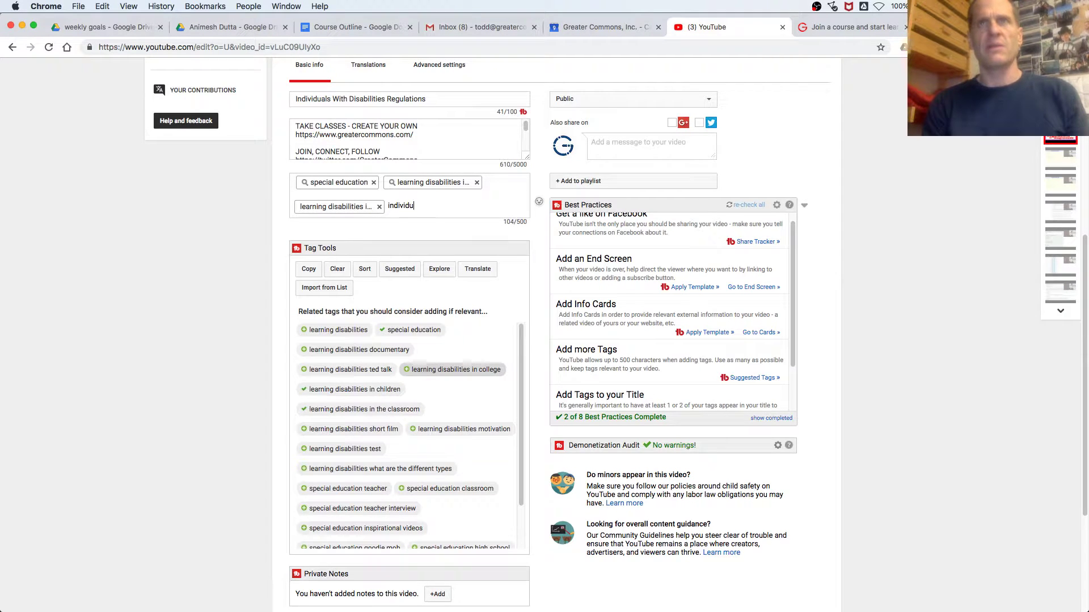
text(als with disabilities)
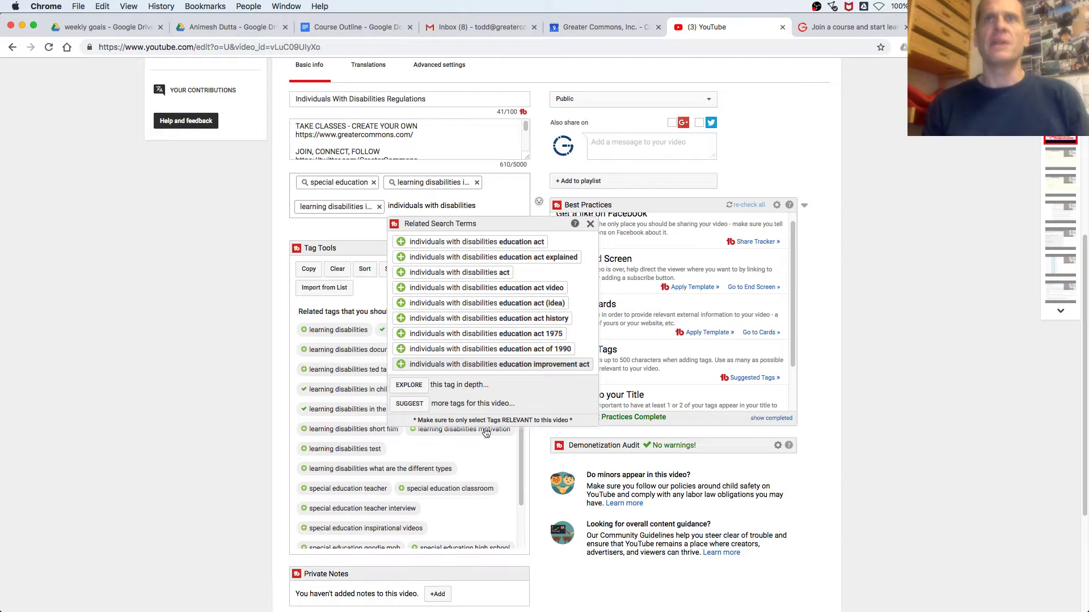
click(527, 244)
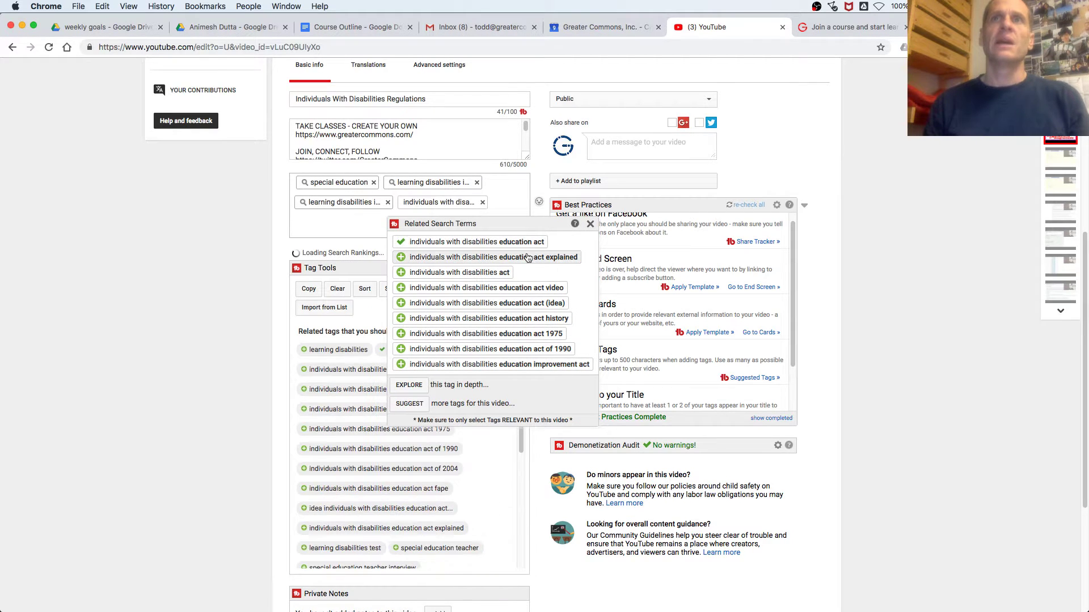
click(513, 258)
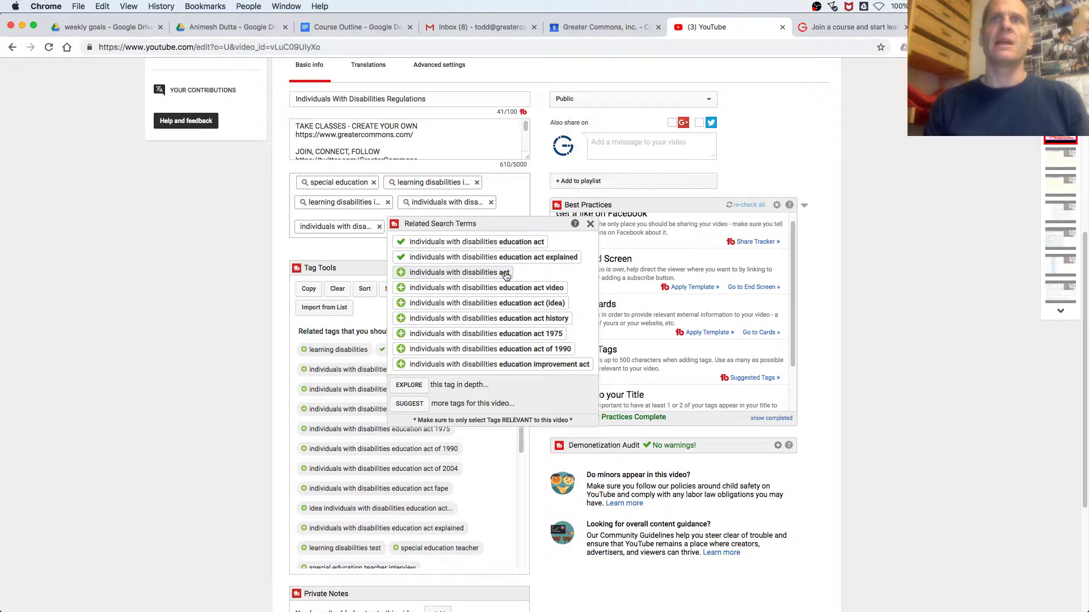
click(506, 273)
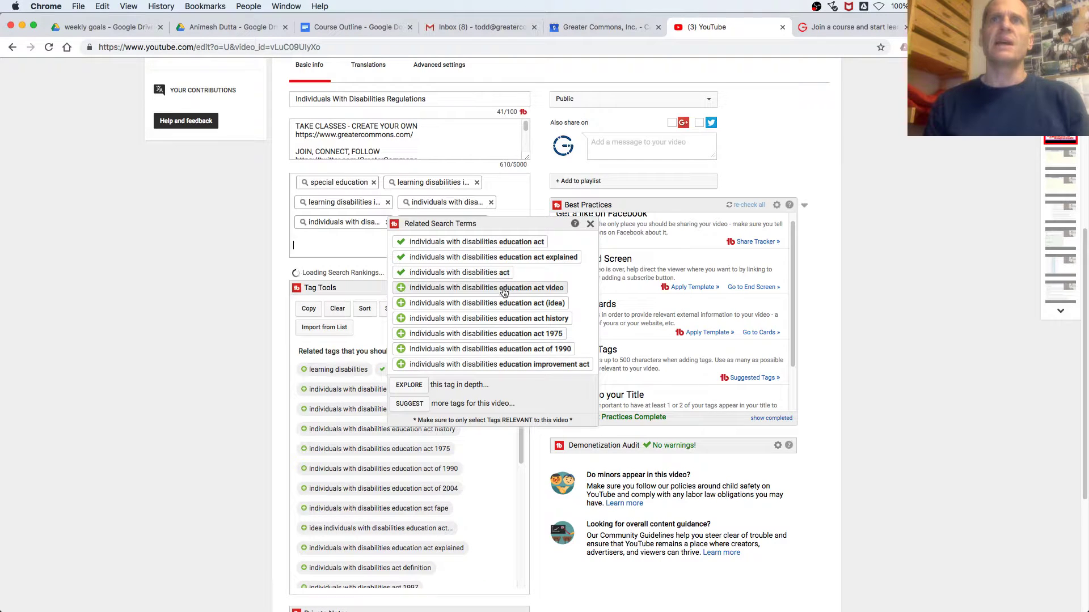
click(504, 289)
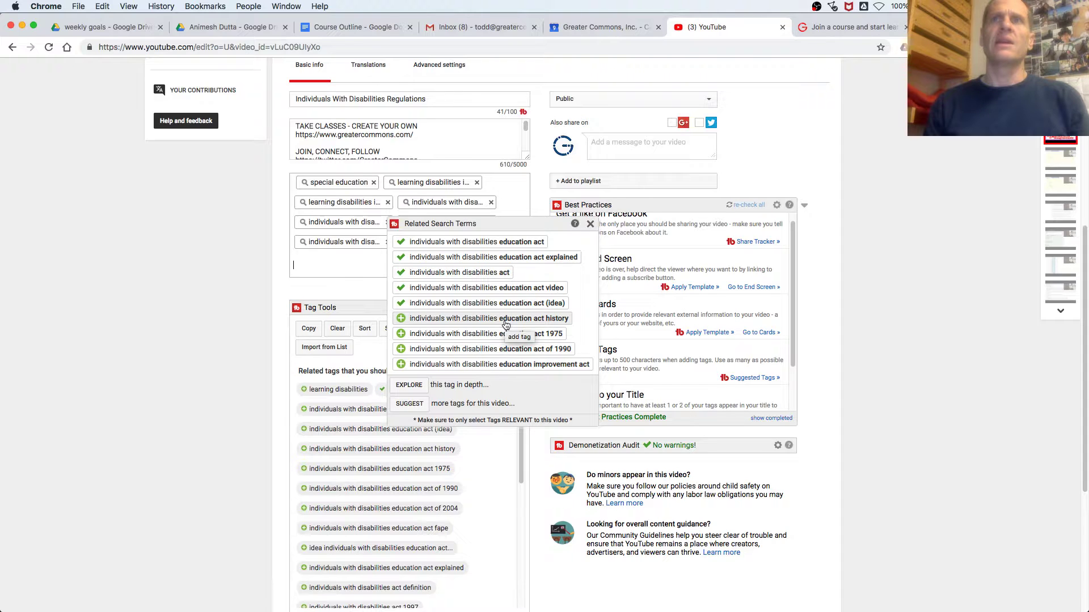
scroll(506, 324, down, 1)
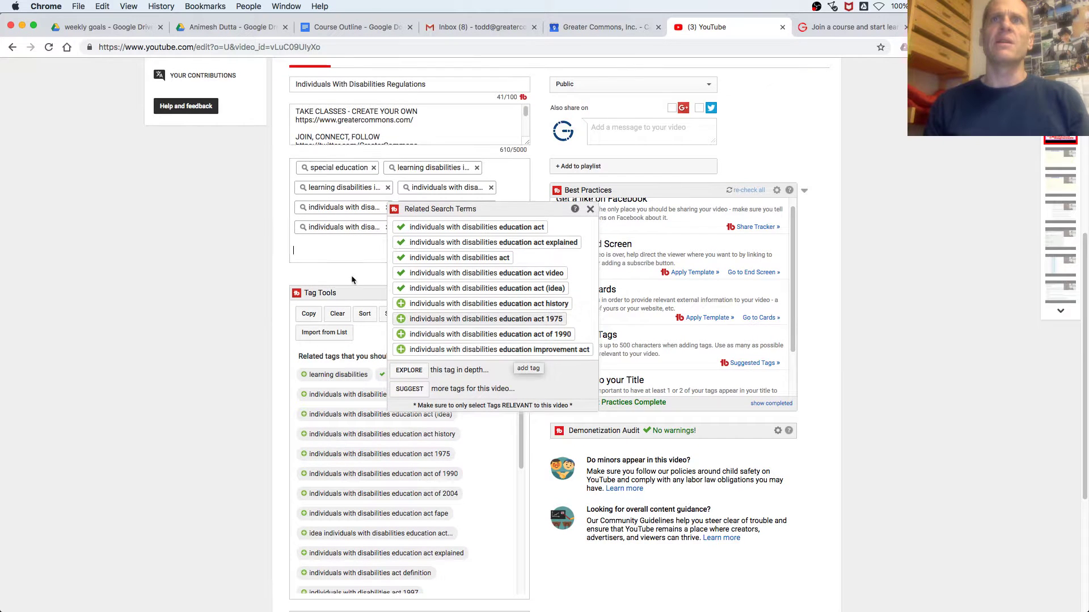
click(389, 246)
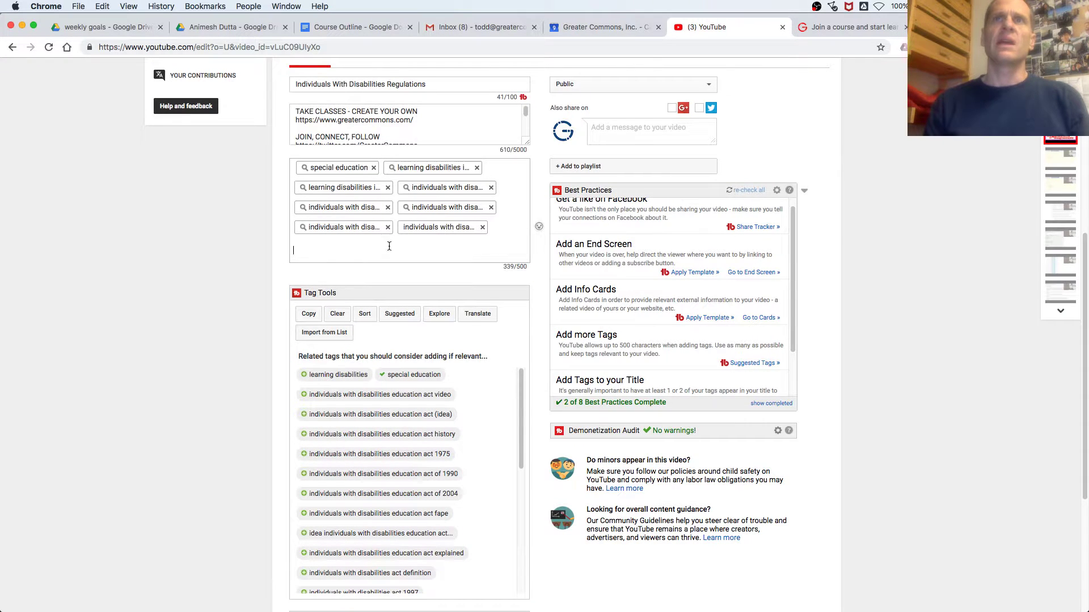
click(453, 191)
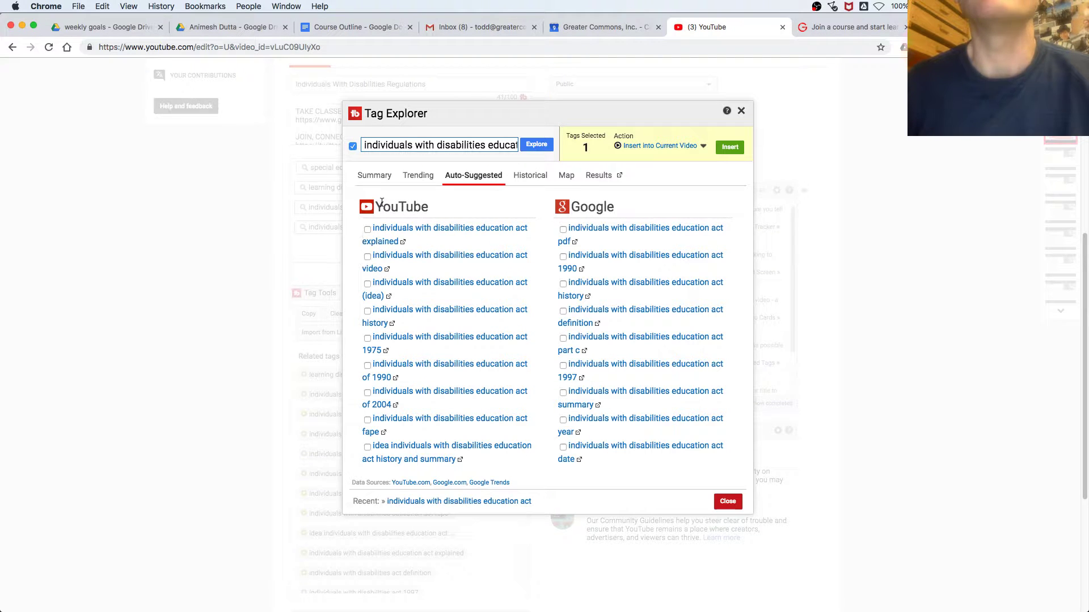
drag(438, 123, 631, 126)
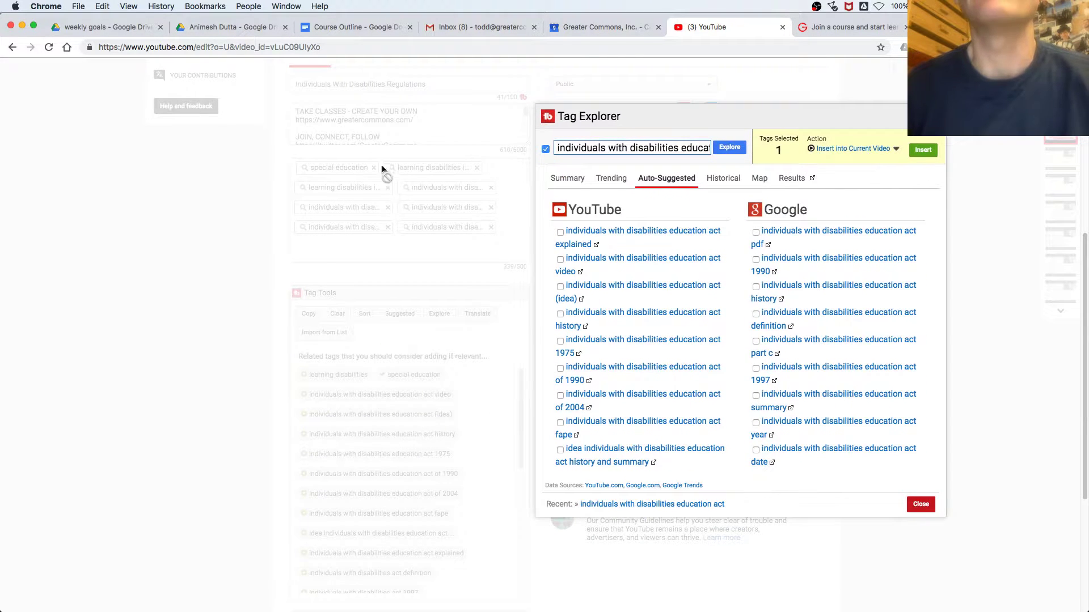
scroll(582, 387, down, 3)
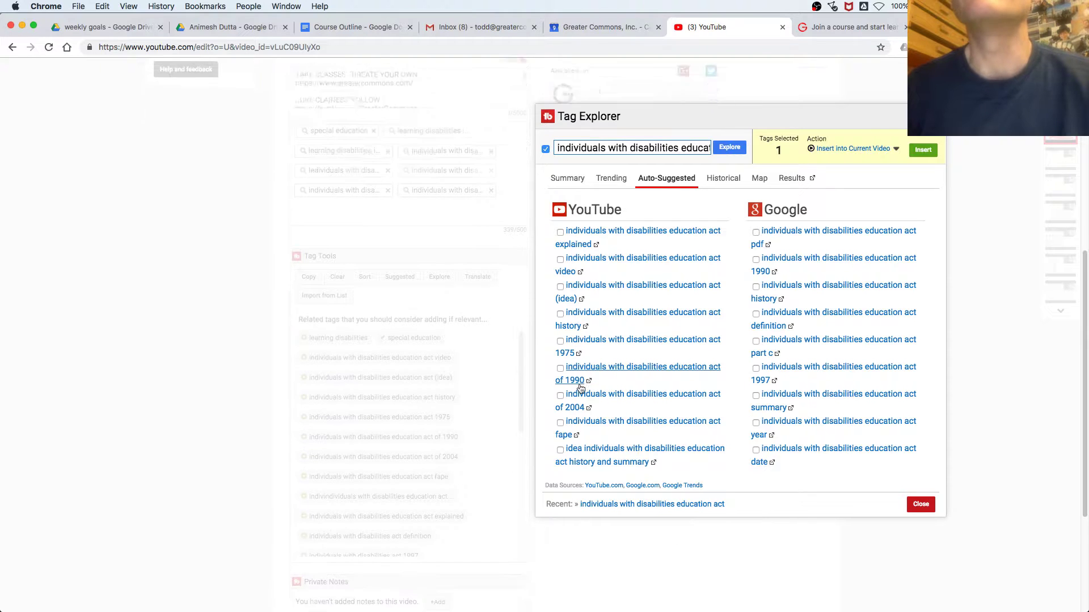
scroll(631, 400, up, 5)
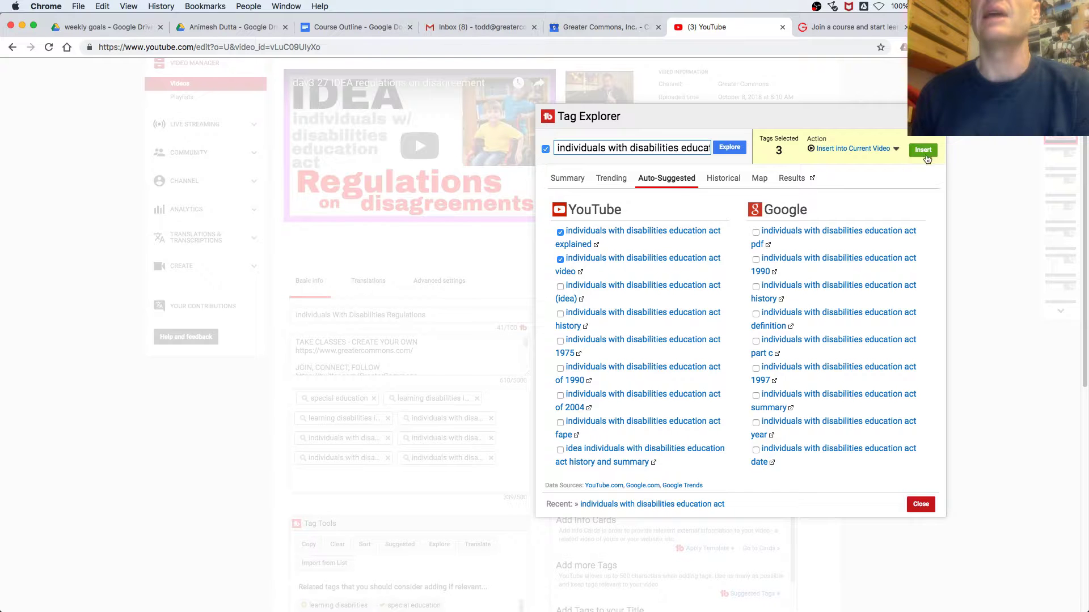
key(Escape)
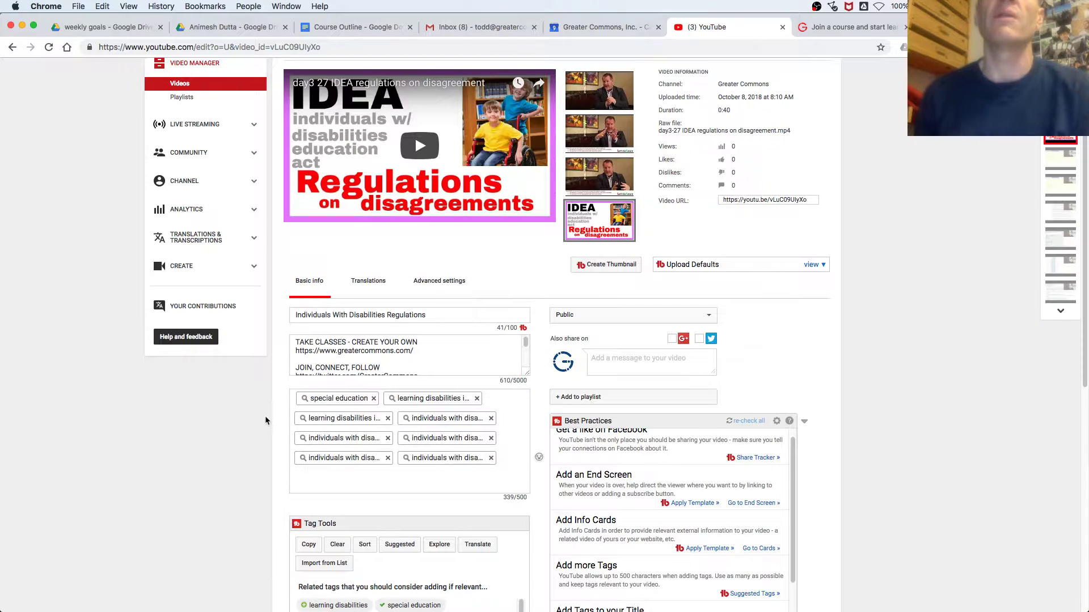
Add 'special education law' from the related-tags list, bringing tags to 363/500 characters.
scroll(264, 416, down, 5)
scroll(260, 414, down, 3)
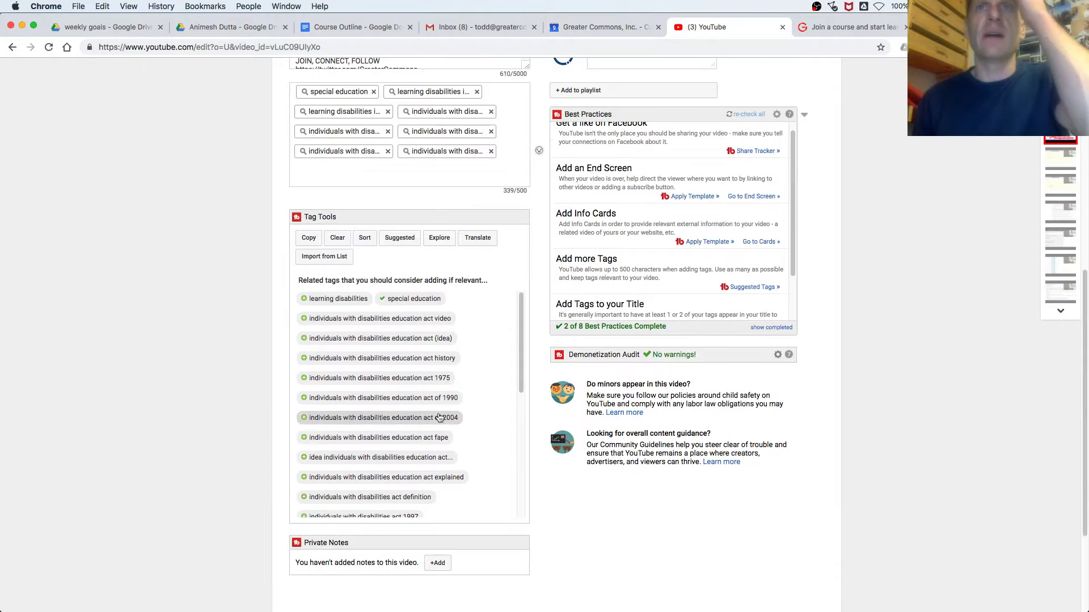
scroll(519, 392, down, 2)
drag(519, 391, 507, 469)
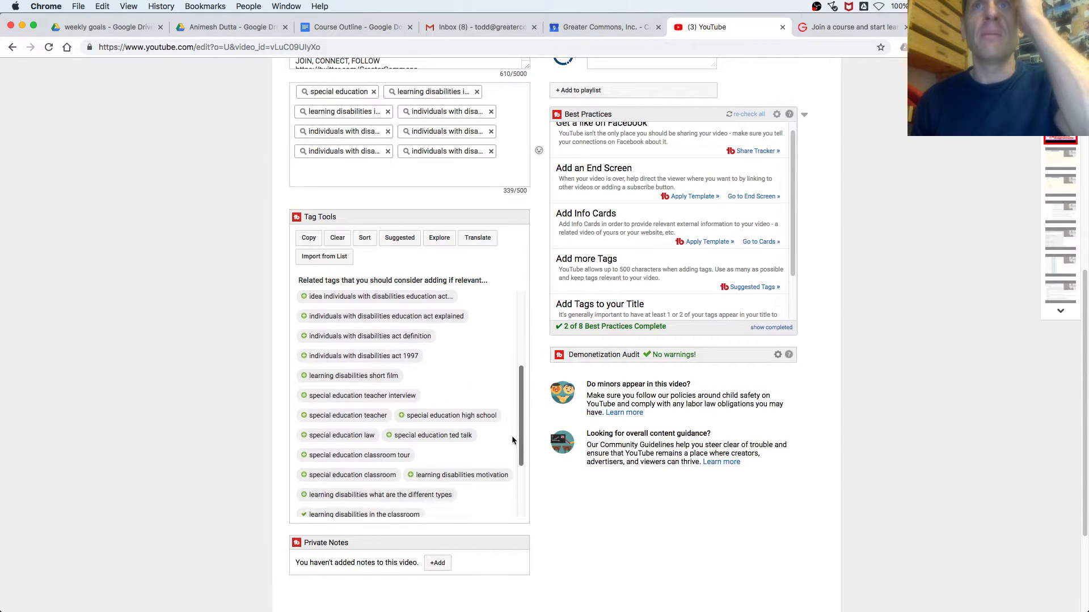
scroll(507, 469, down, 1)
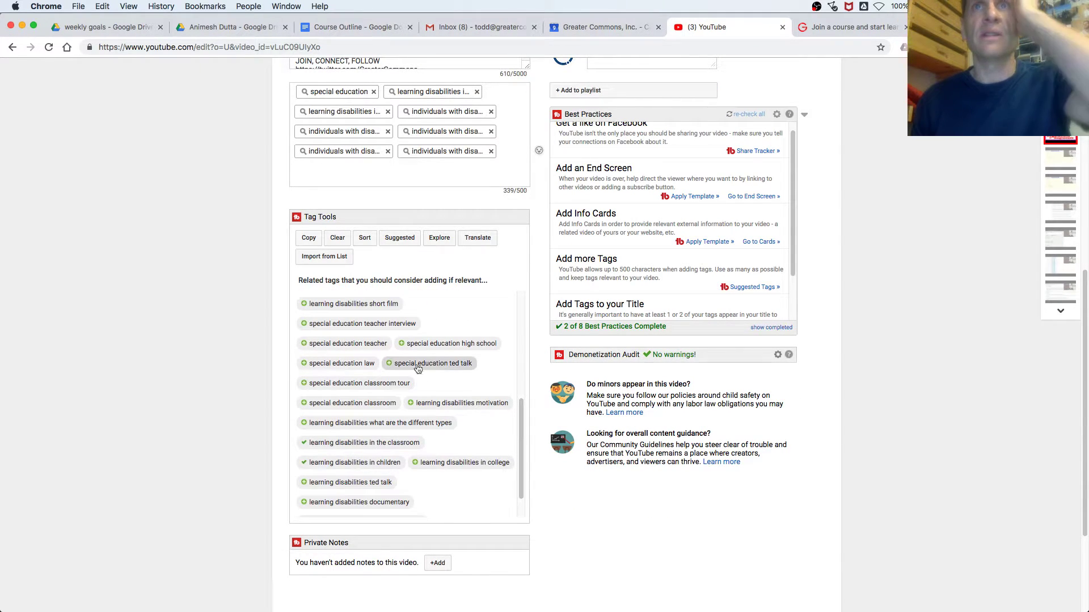
click(354, 369)
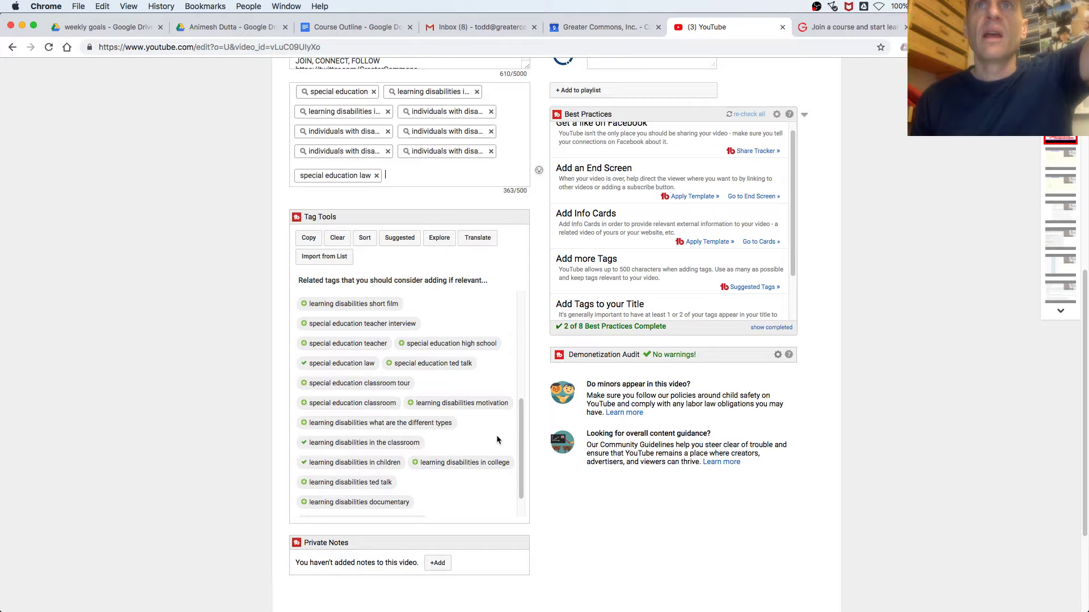
scroll(521, 464, down, 2)
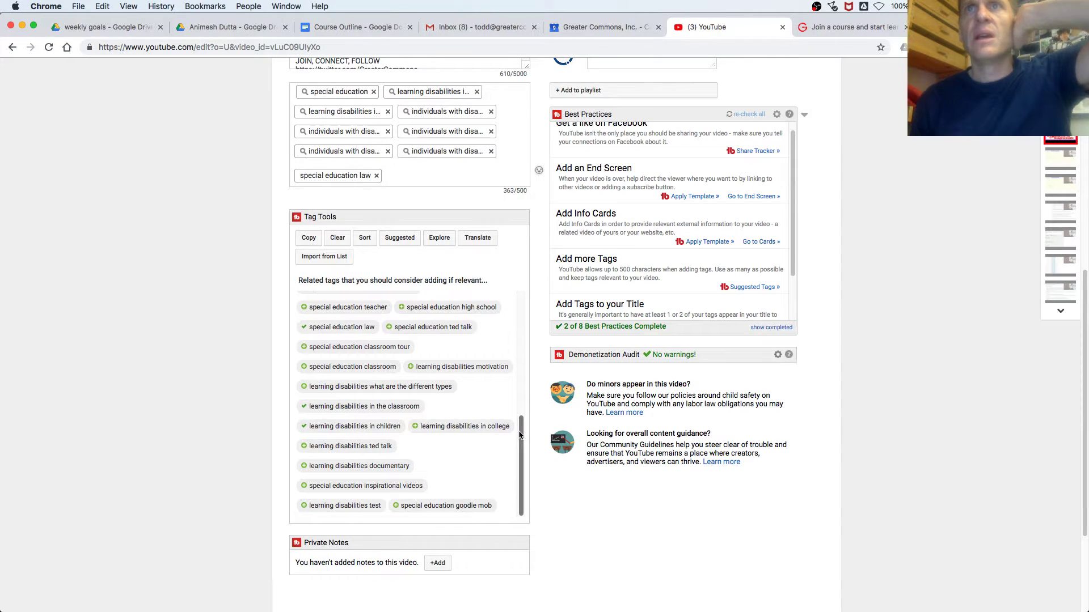
drag(522, 434, 526, 264)
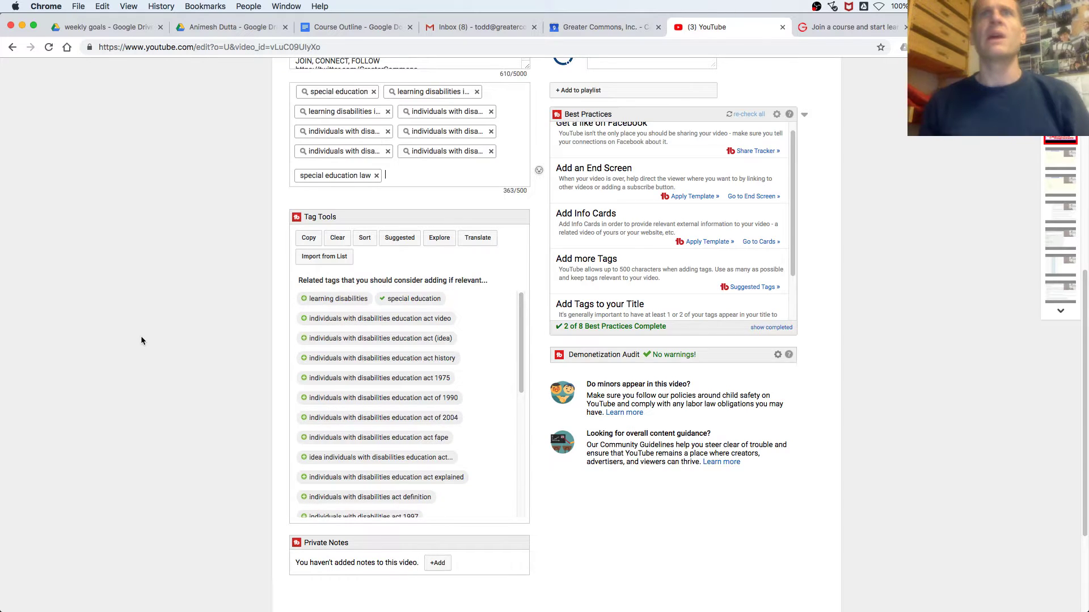
scroll(138, 343, up, 5)
Rework the title to 'Individuals With Disabilities Education Act - Regulations & Disagreements'.
scroll(138, 343, down, 2)
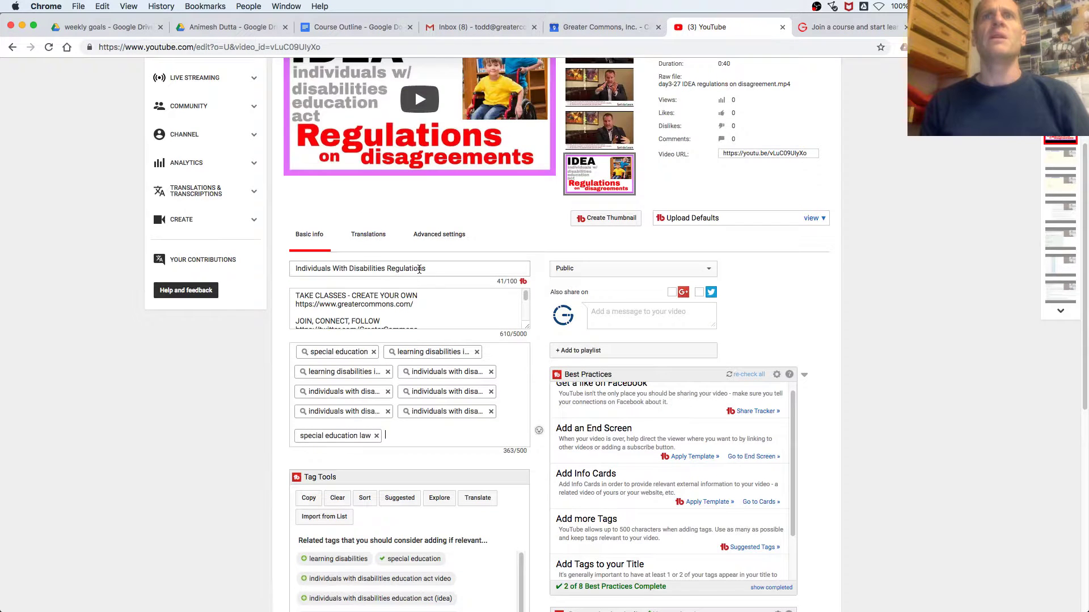
mouse_move(427, 268)
mouse_down()
mouse_move(322, 269)
mouse_move(387, 267)
mouse_up()
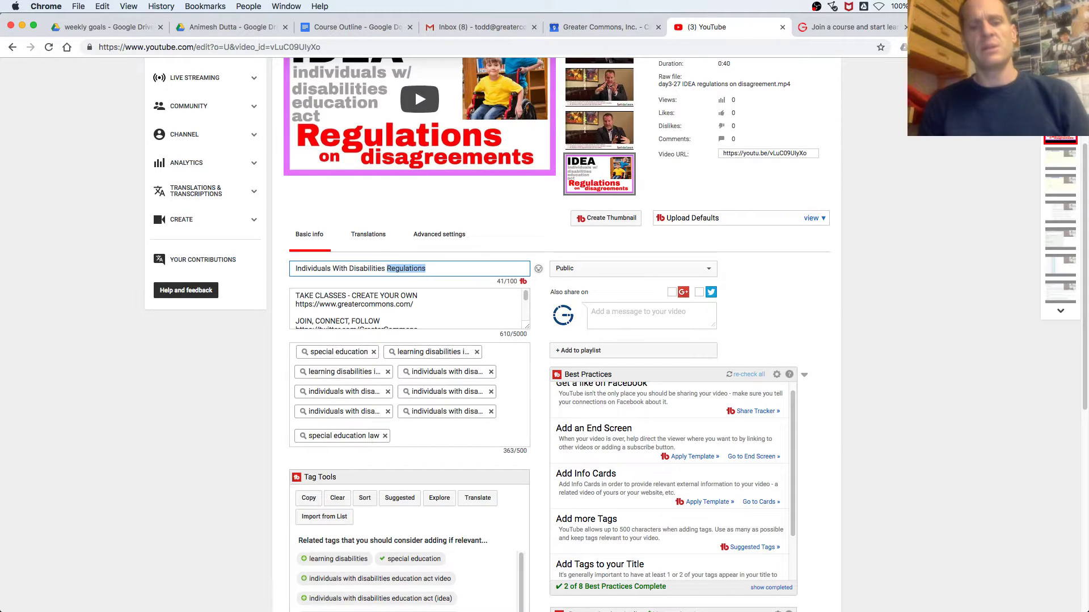
text(Education Act Disagreements)
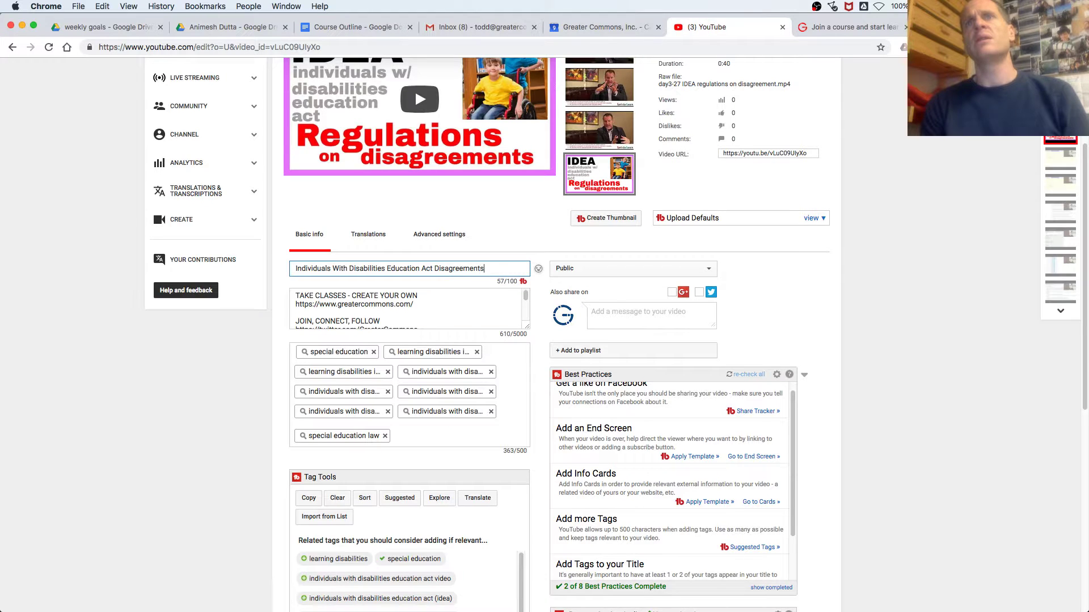
click(433, 269)
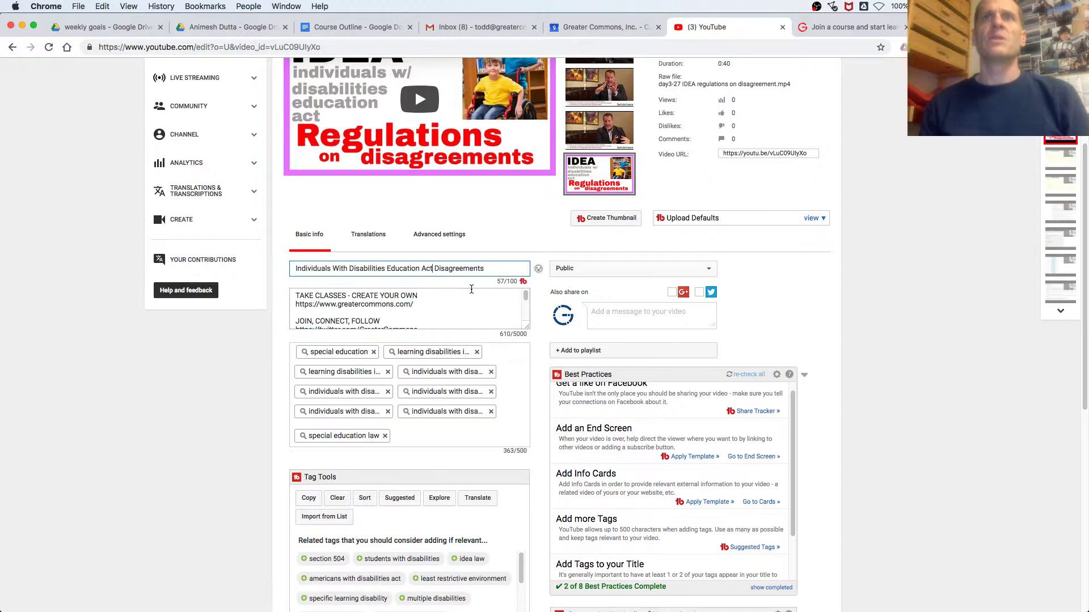
text(-)
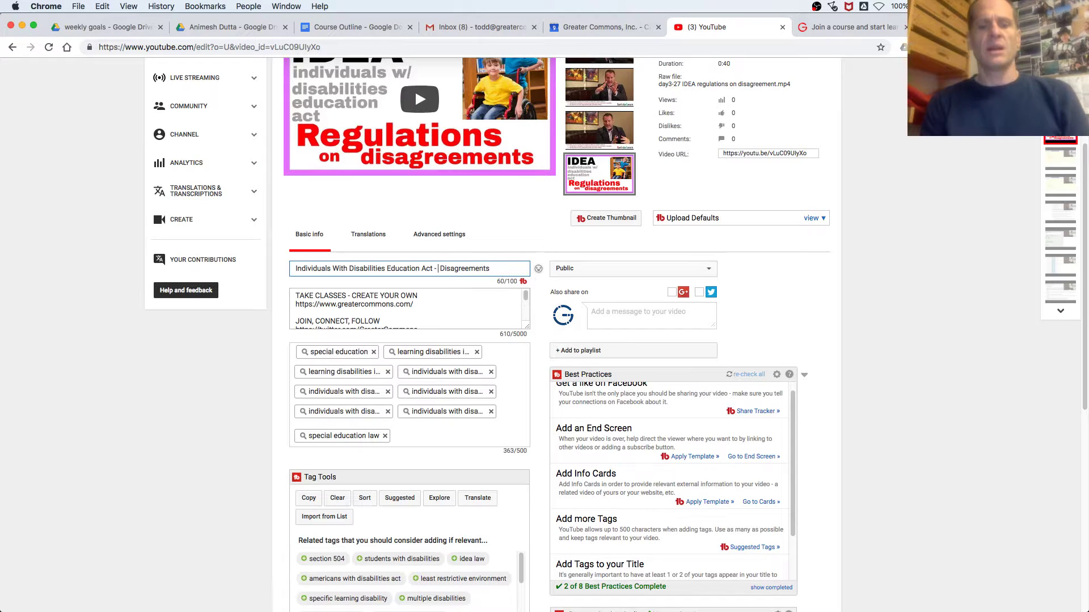
text( Regular)
key(BackSpace)
key(BackSpace)
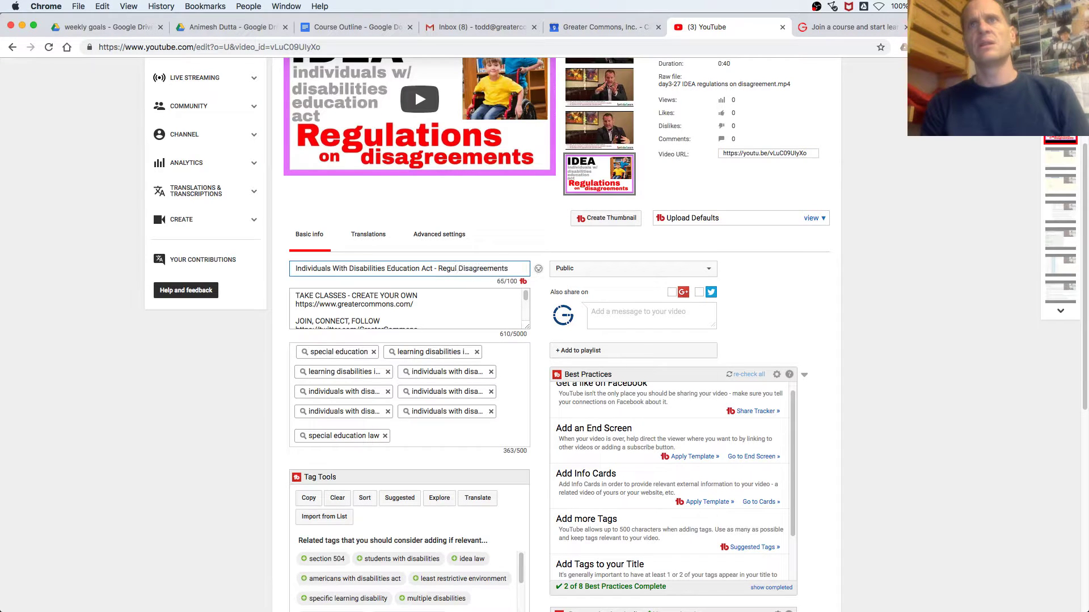
text(ations )
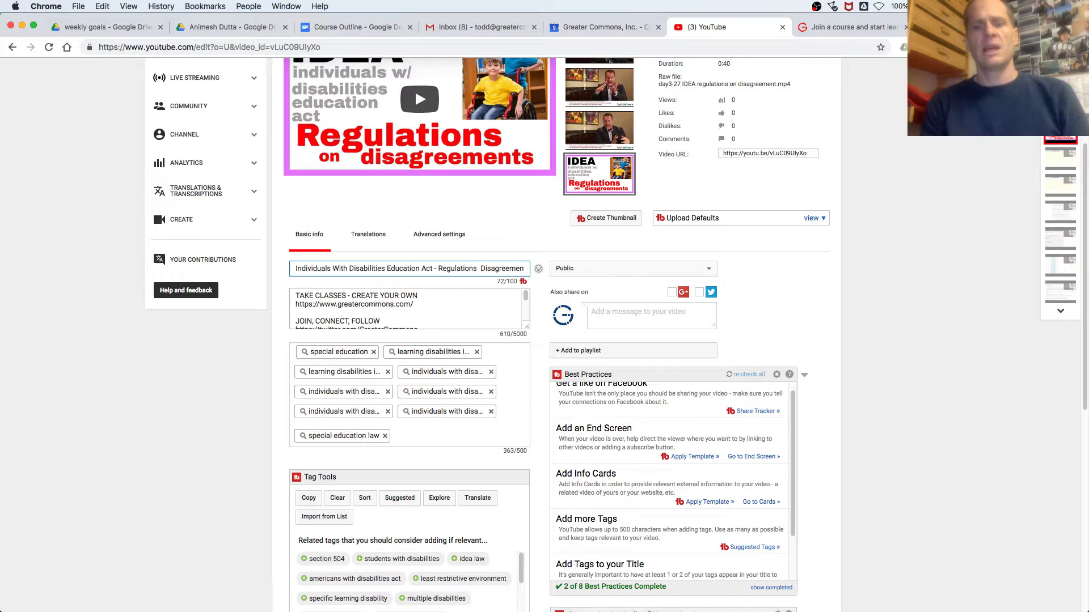
text(&)
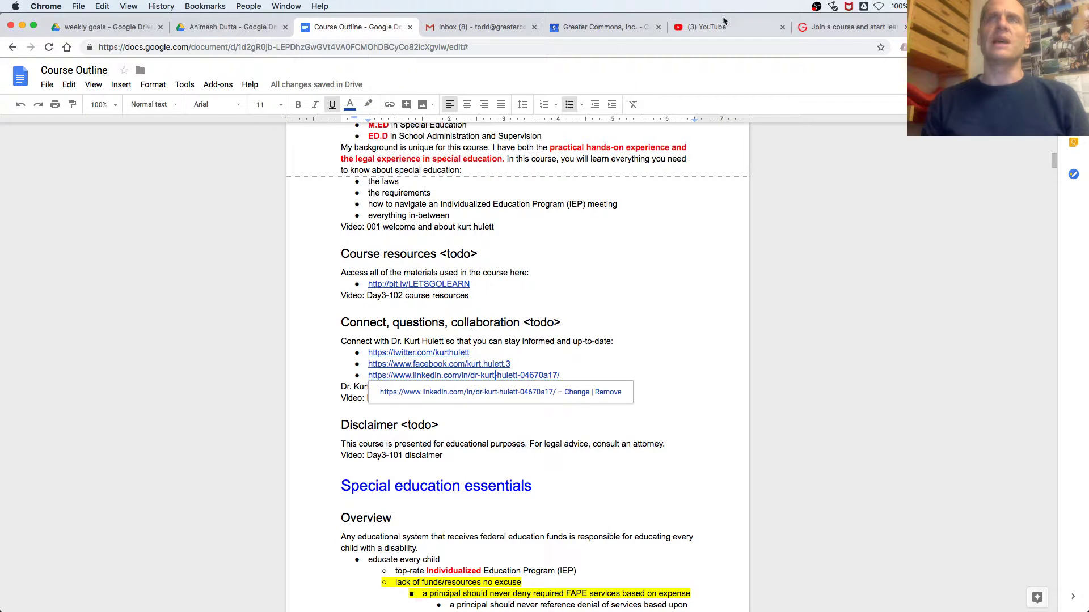
Glance at the course listing, then search the Course Outline doc for 'day3-27'.
click(841, 27)
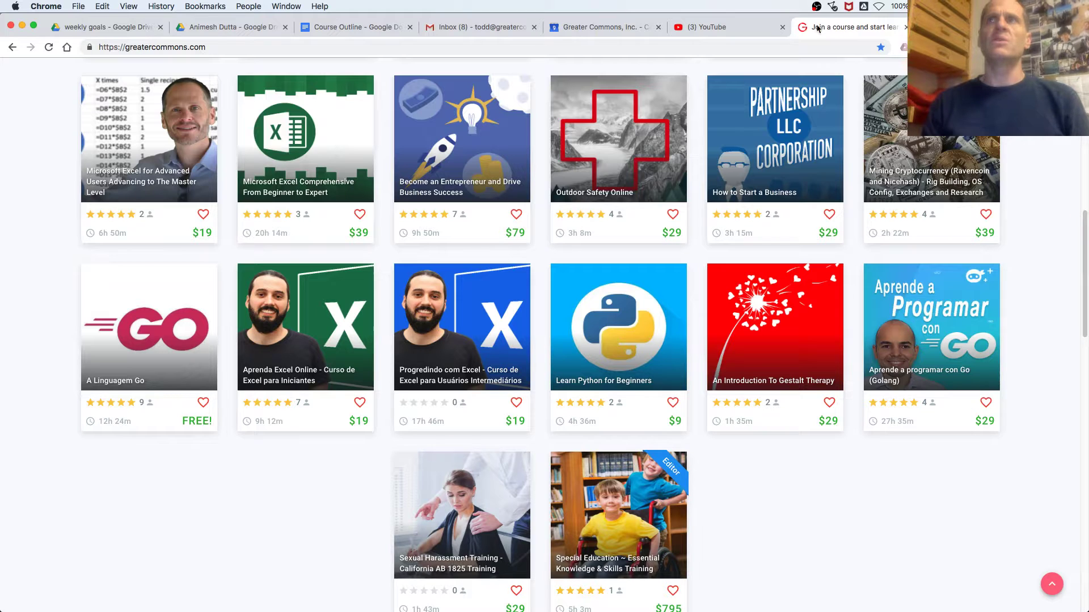
click(737, 28)
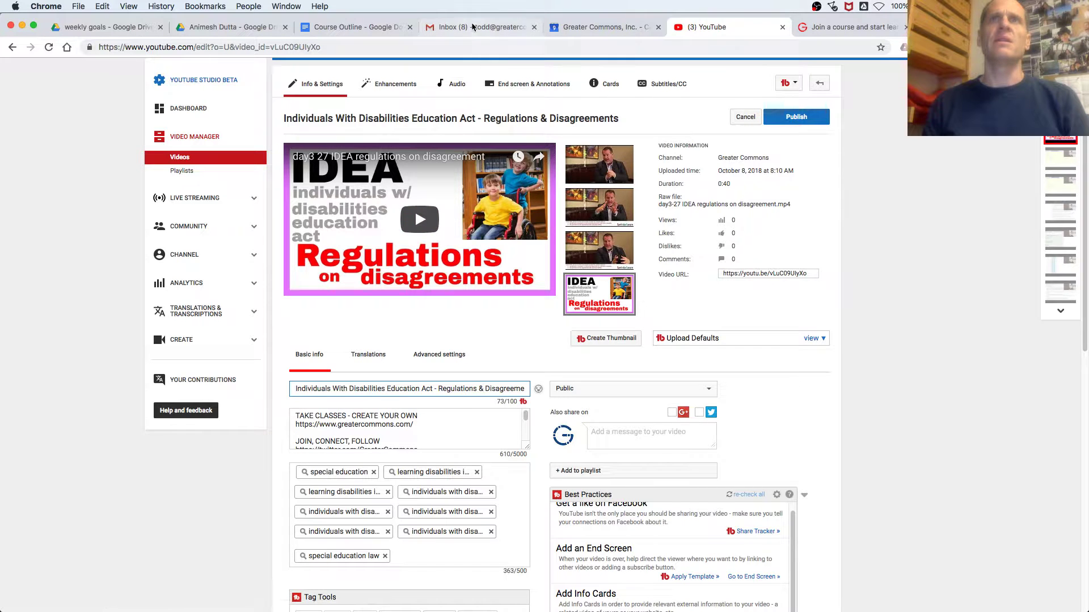
click(352, 30)
key(super+f)
text(d)
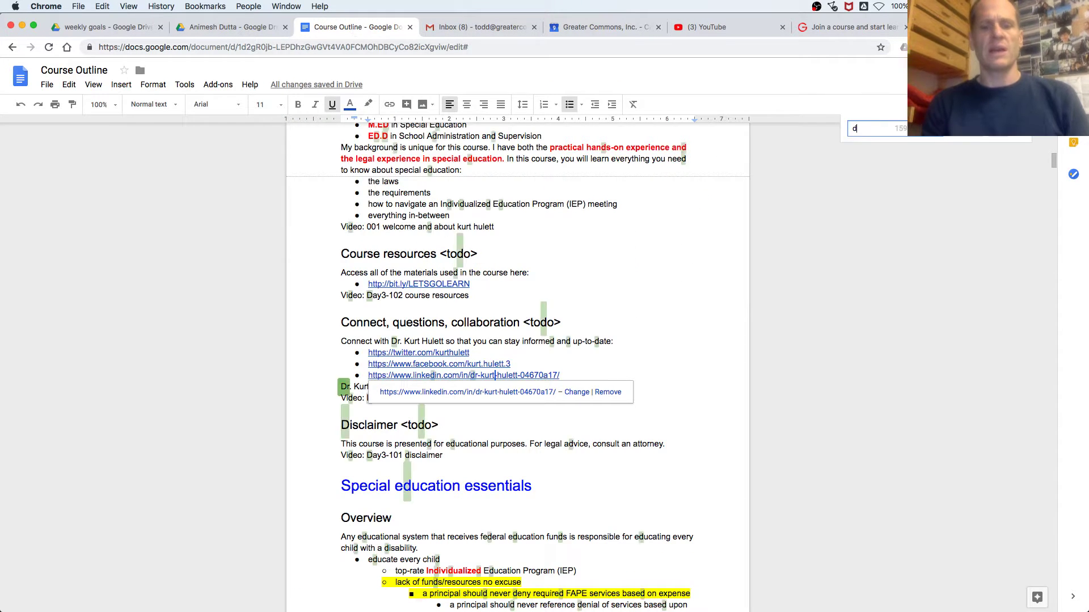
text(ay3)
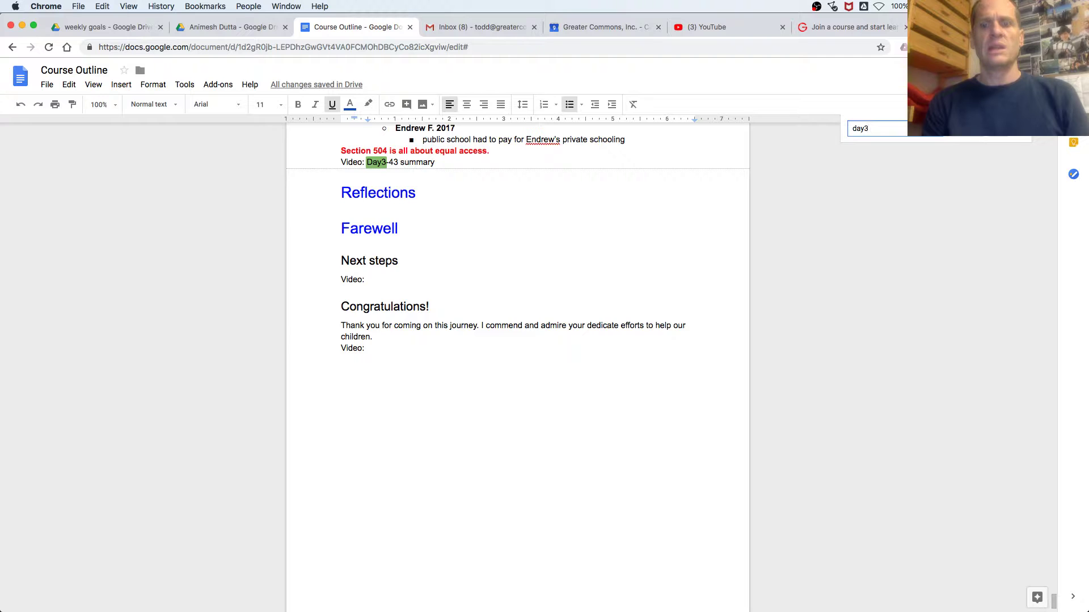
text(-27)
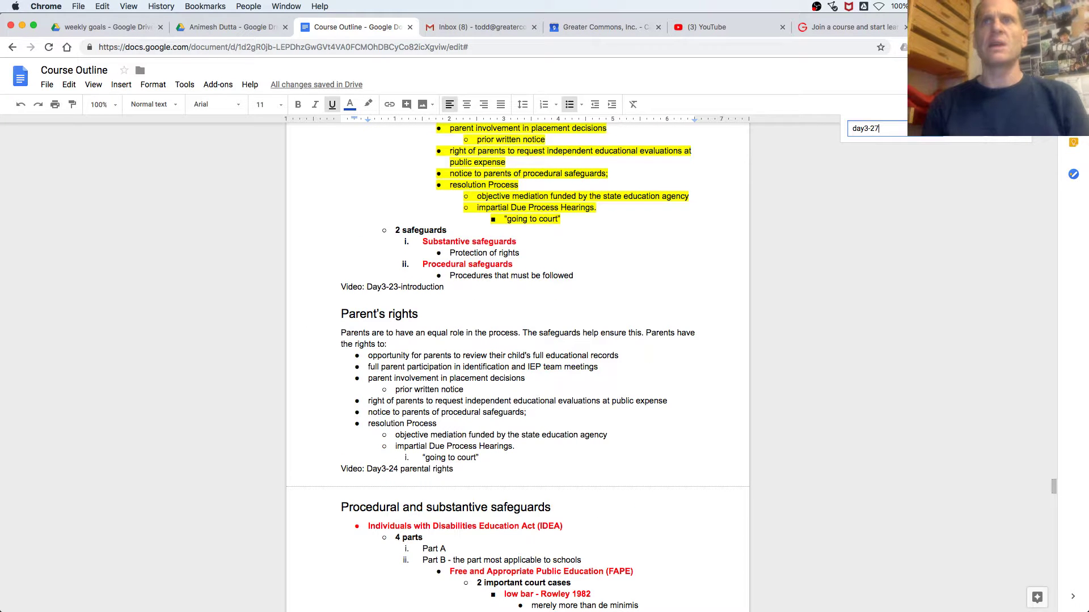
key(Return)
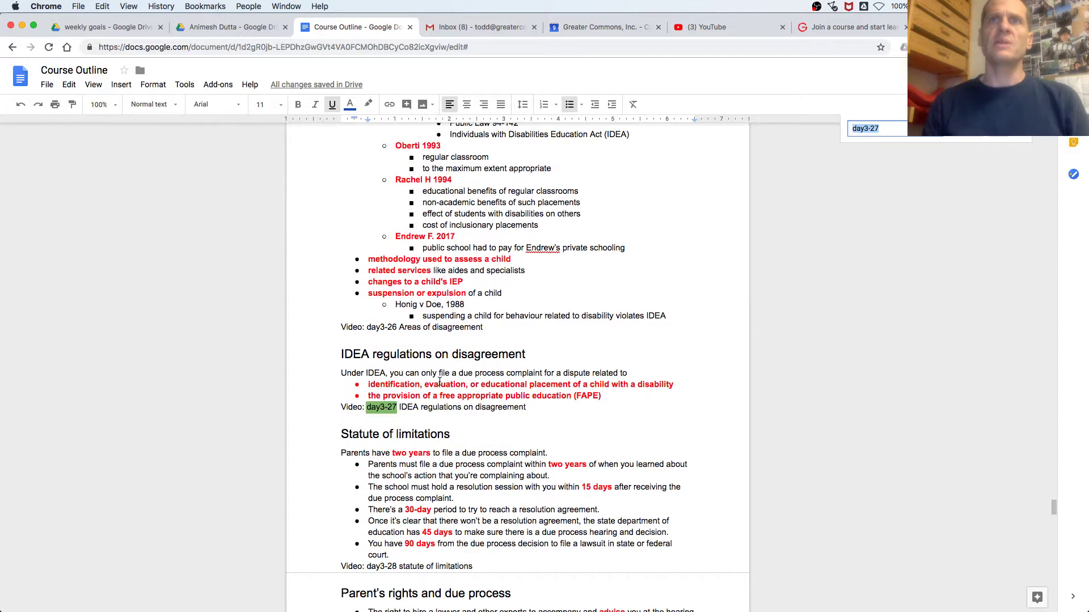
Select the 'IDEA regulations on disagreement' heading and text through the FAPE bullet.
click(439, 376)
drag(606, 395, 340, 374)
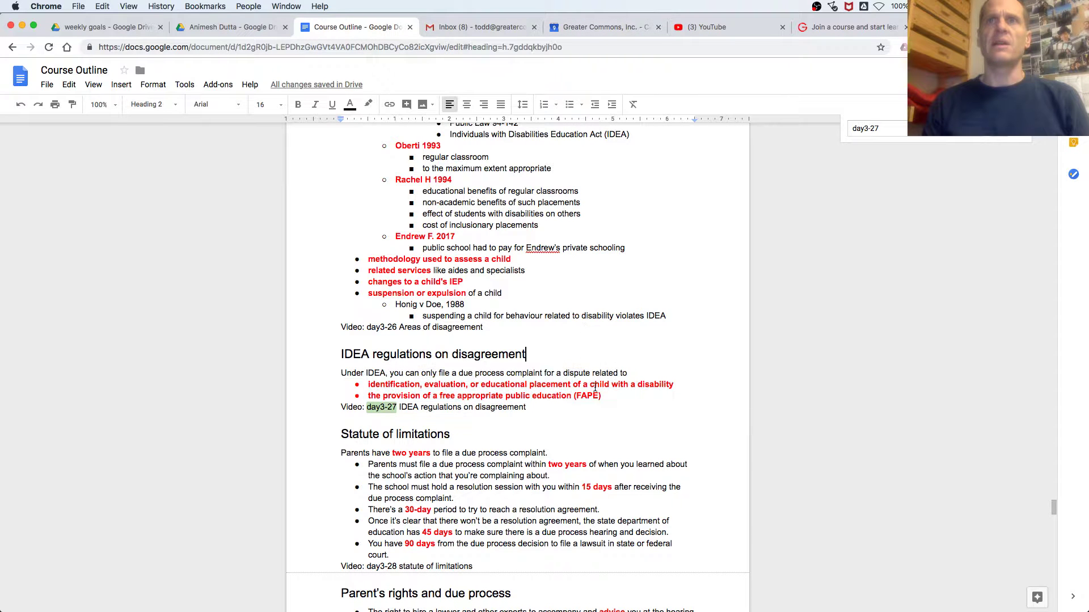
drag(601, 395, 339, 357)
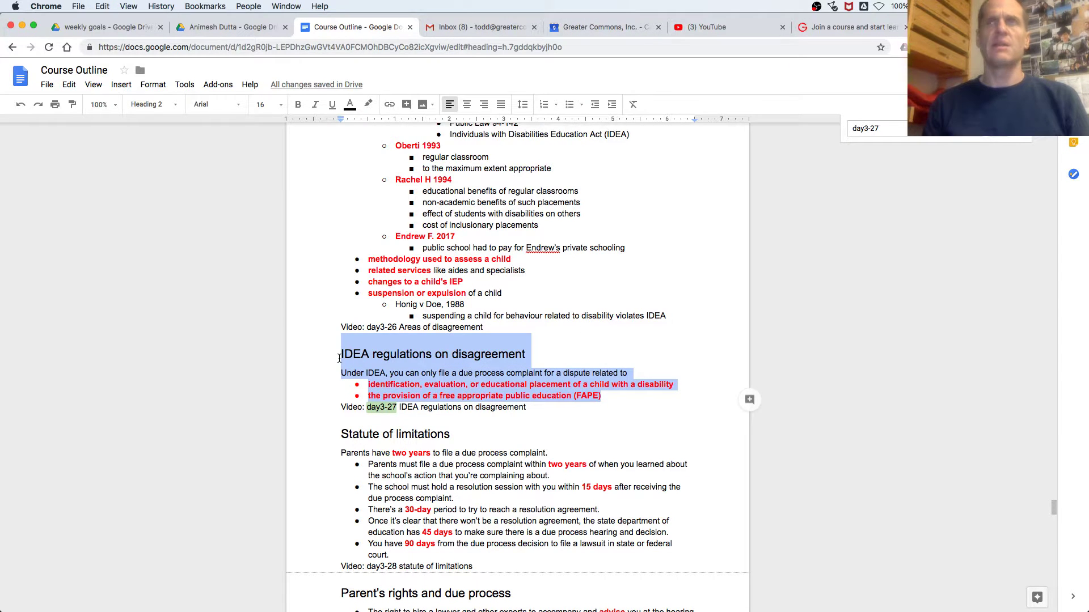
click(748, 29)
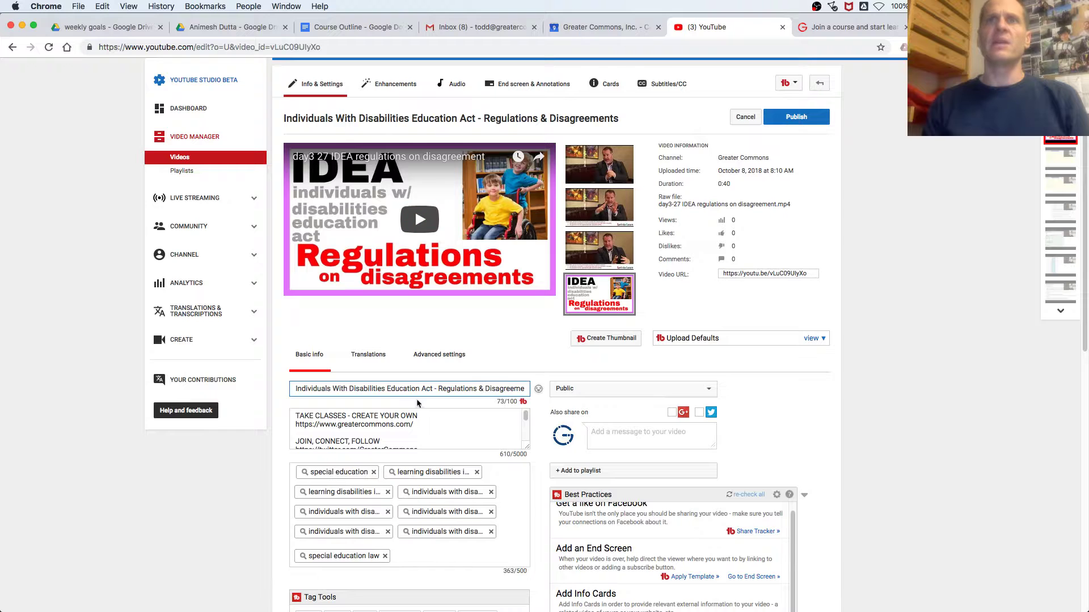
Replace the description's 'TAKE CLASSES - CREATE YOUR OWN' line with the copied IDEA disagreement text.
click(344, 416)
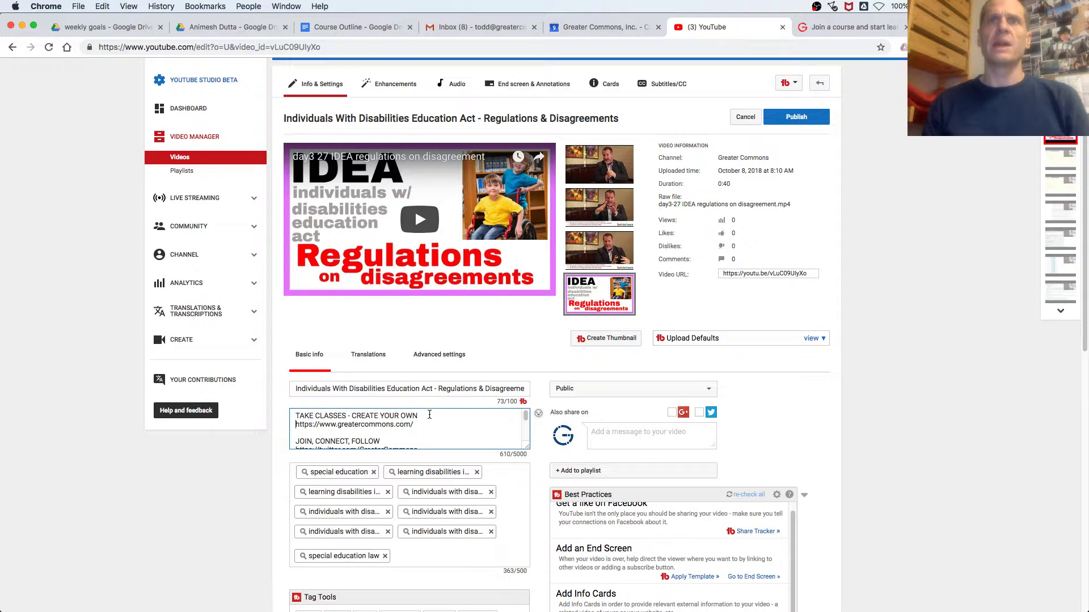
drag(429, 415, 293, 413)
key(ctrl+v)
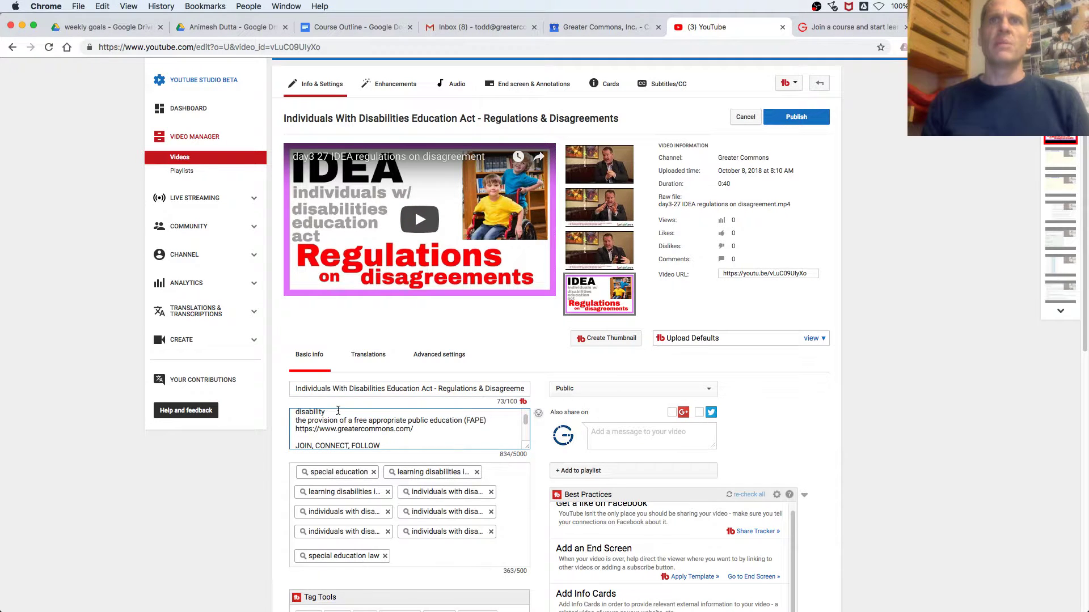
scroll(340, 417, up, 1)
scroll(453, 431, up, 1)
scroll(475, 433, up, 1)
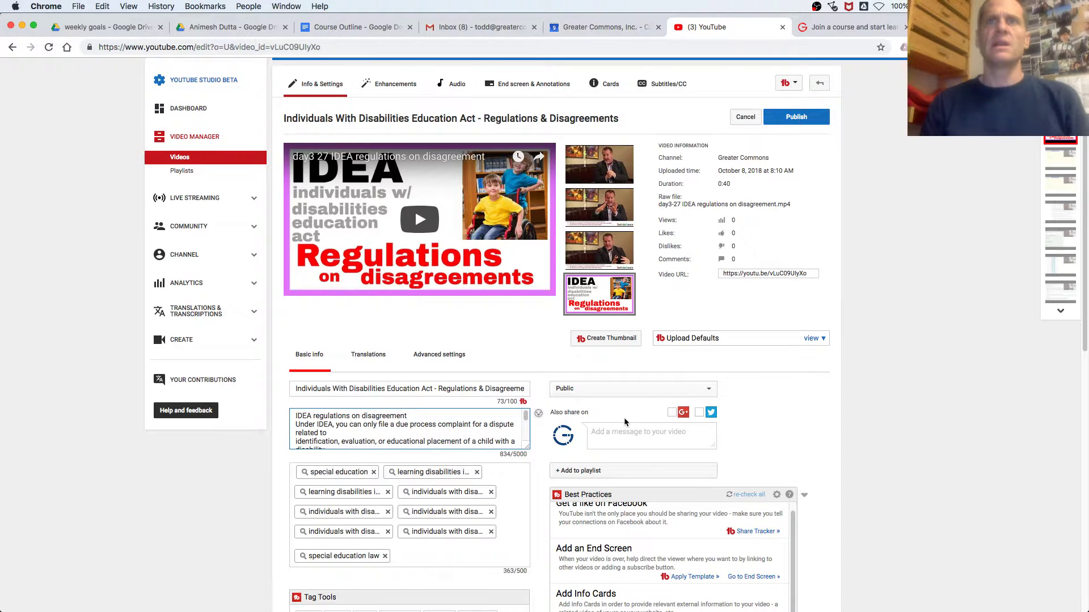
Join the pasted heading and lines into one paragraph separated by dashes.
key(Delete)
text(-)
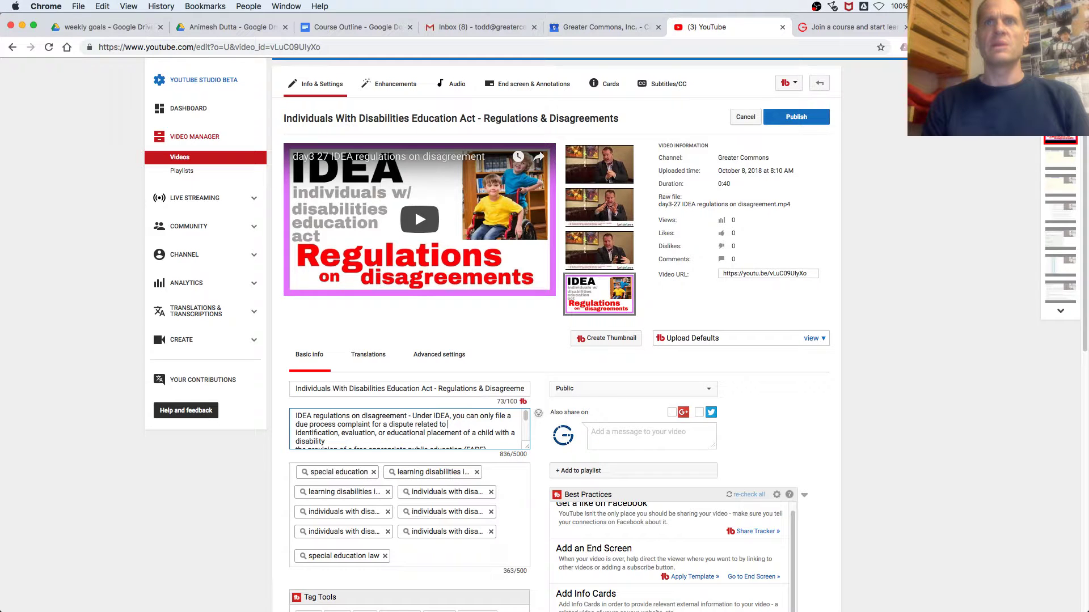
key(BackSpace)
text(- identification,)
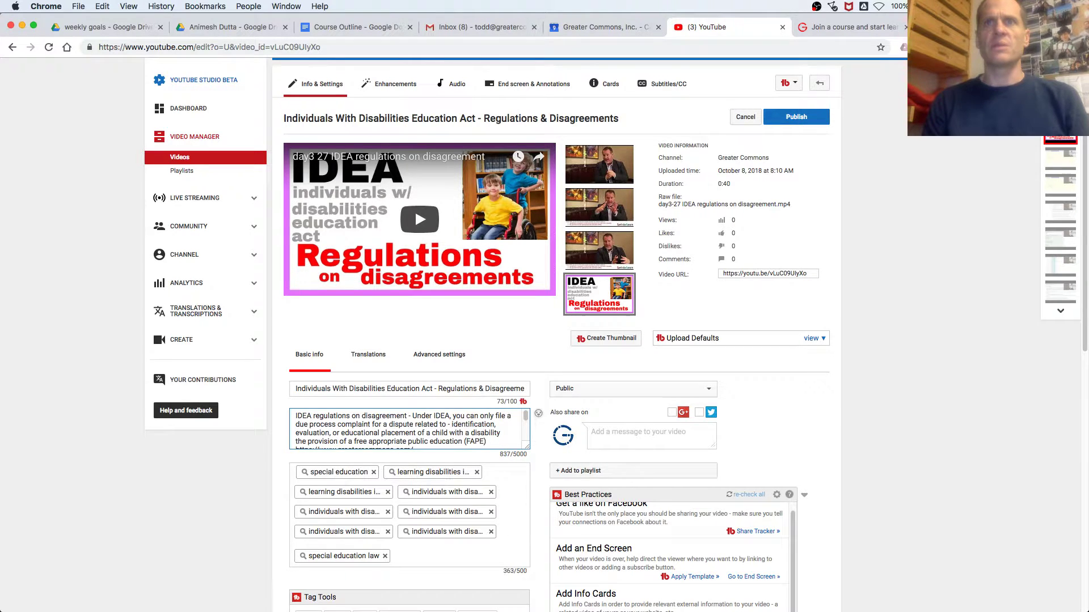
scroll(451, 431, down, 3)
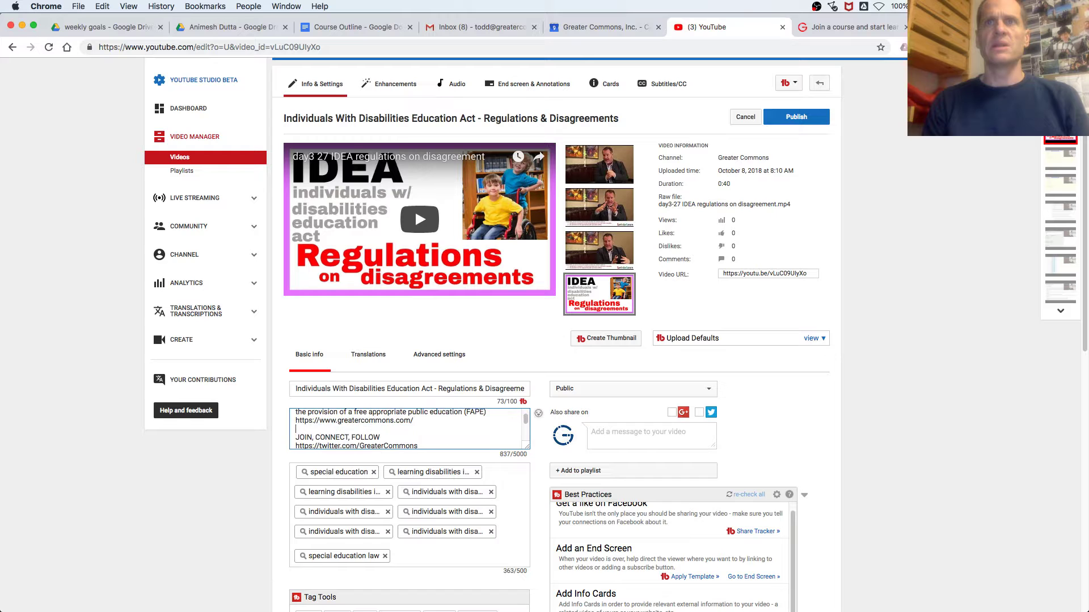
scroll(451, 438, up, 3)
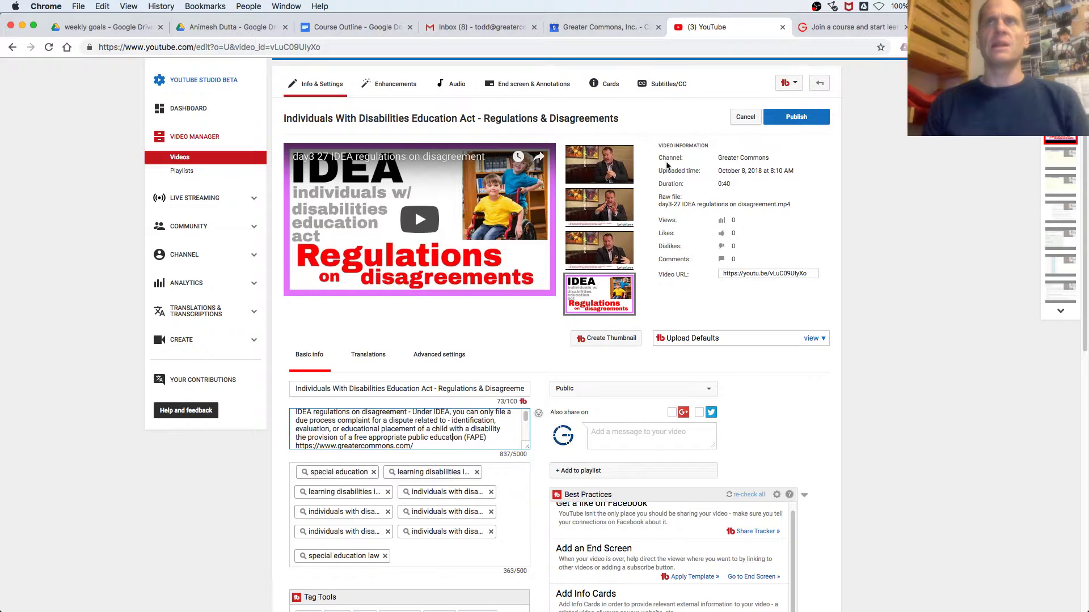
click(851, 27)
scroll(684, 358, down, 3)
right_click(608, 333)
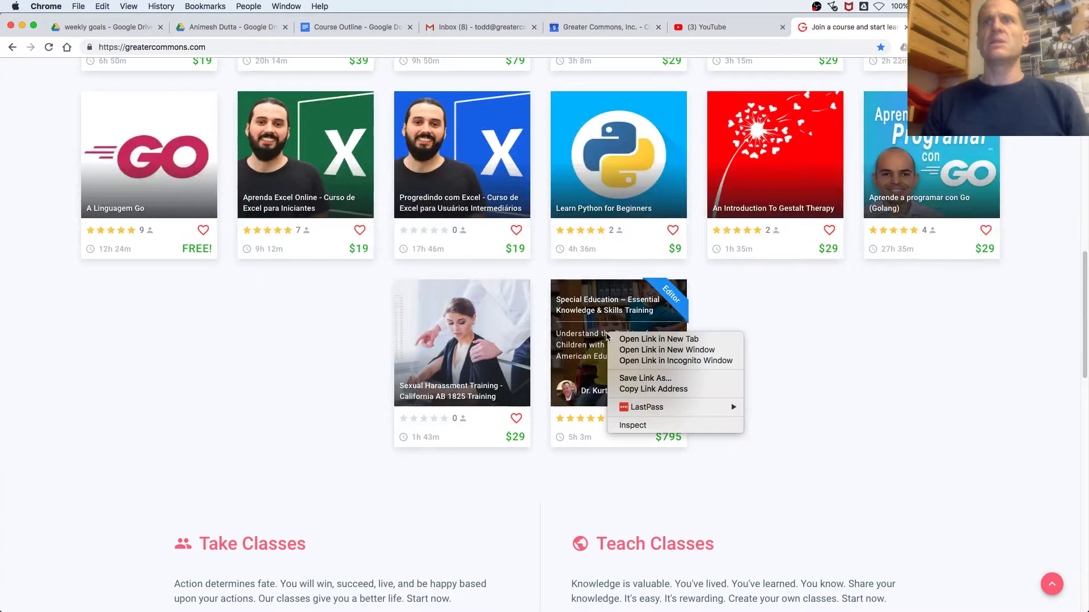
click(675, 360)
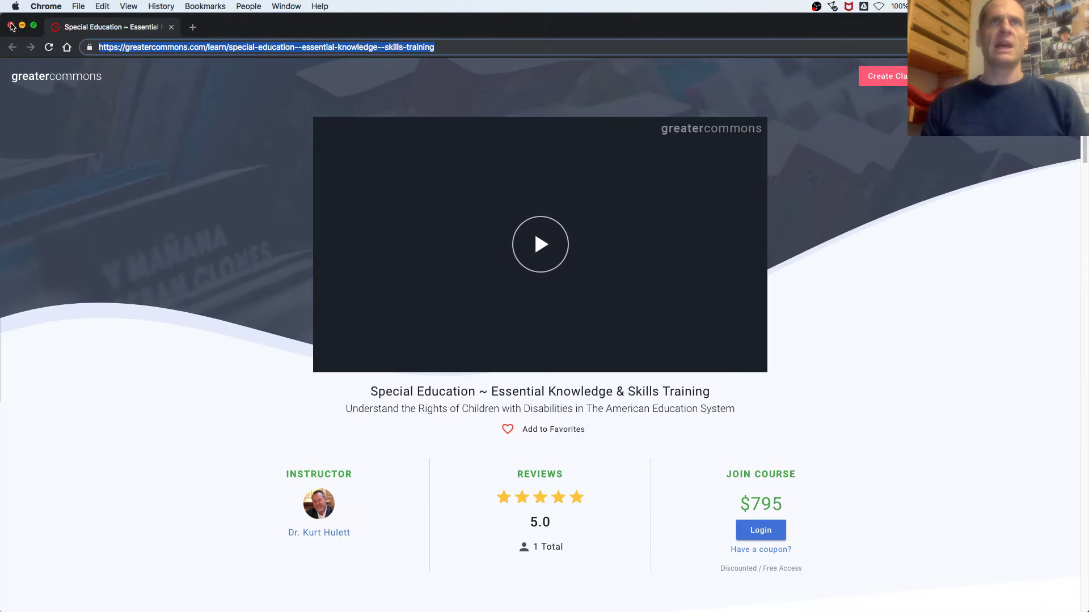
click(11, 26)
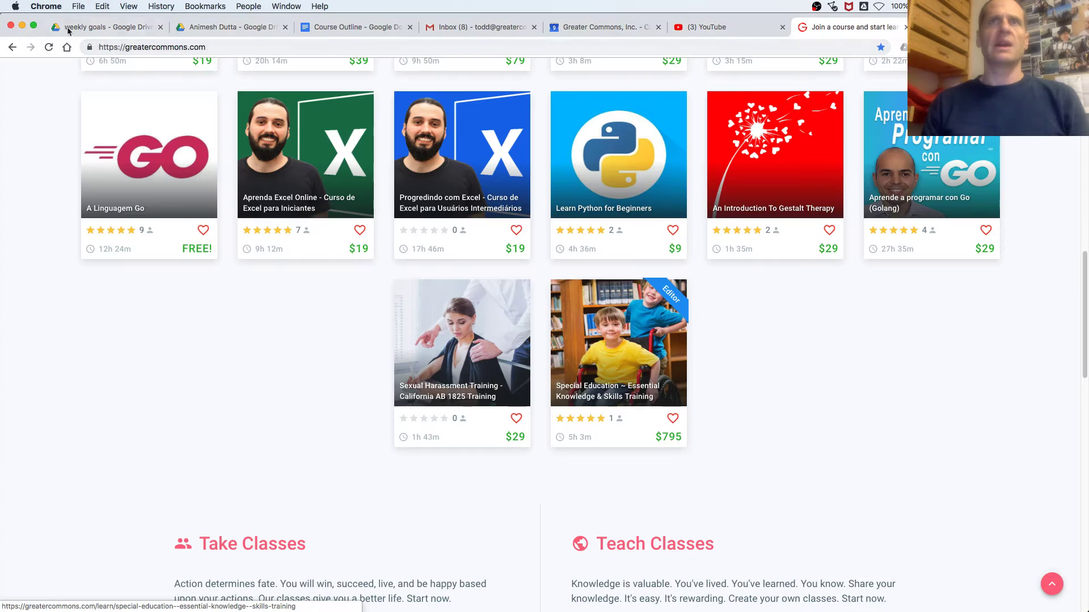
Replace the greatercommons.com home link with the Special Education course link, preceded by a blank line.
click(708, 28)
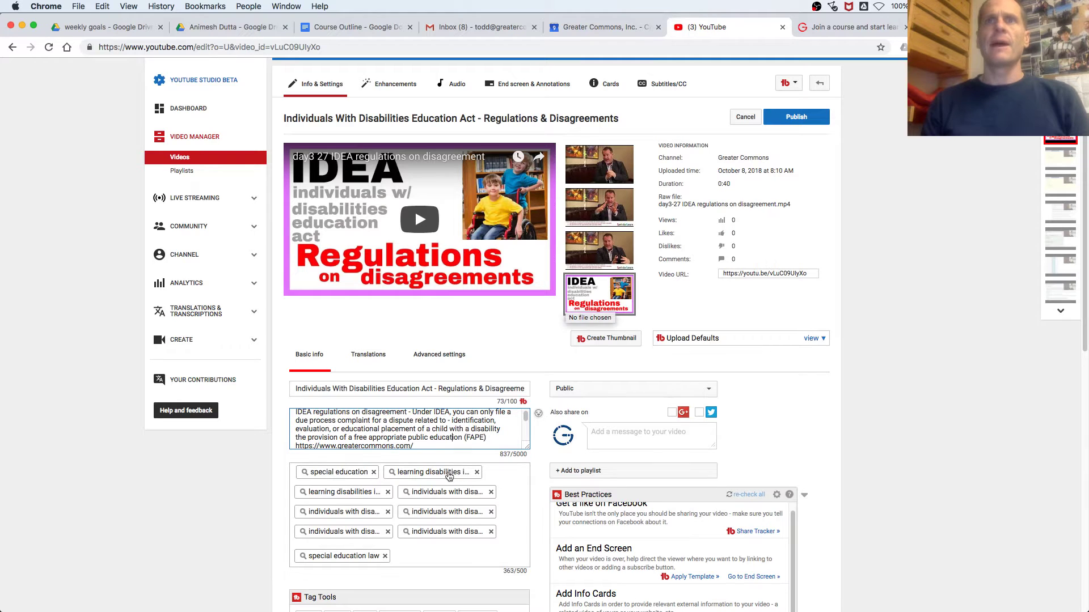
drag(432, 444, 546, 451)
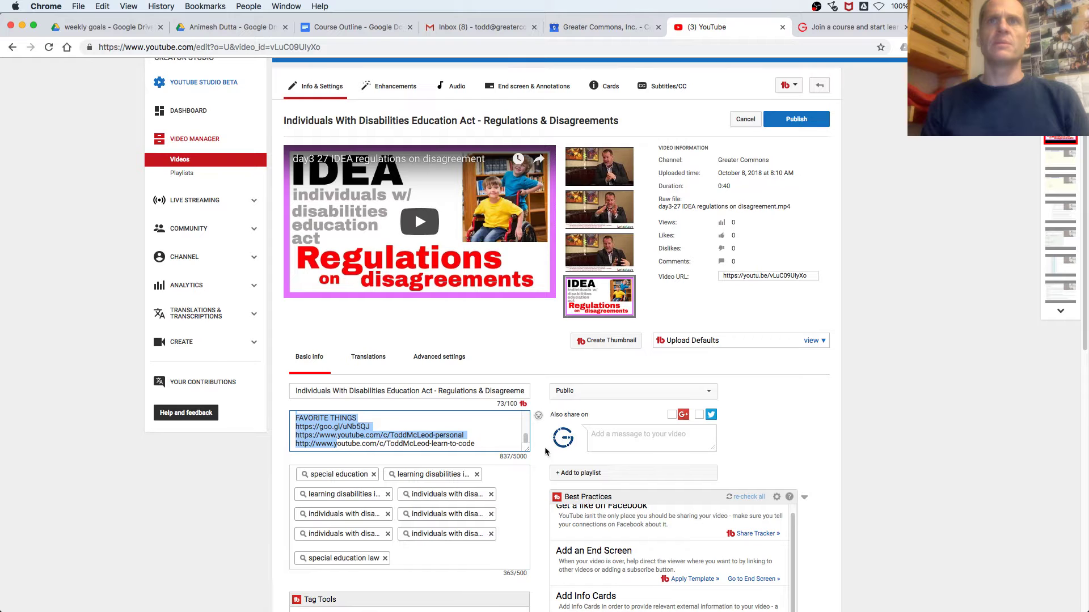
drag(528, 449, 528, 610)
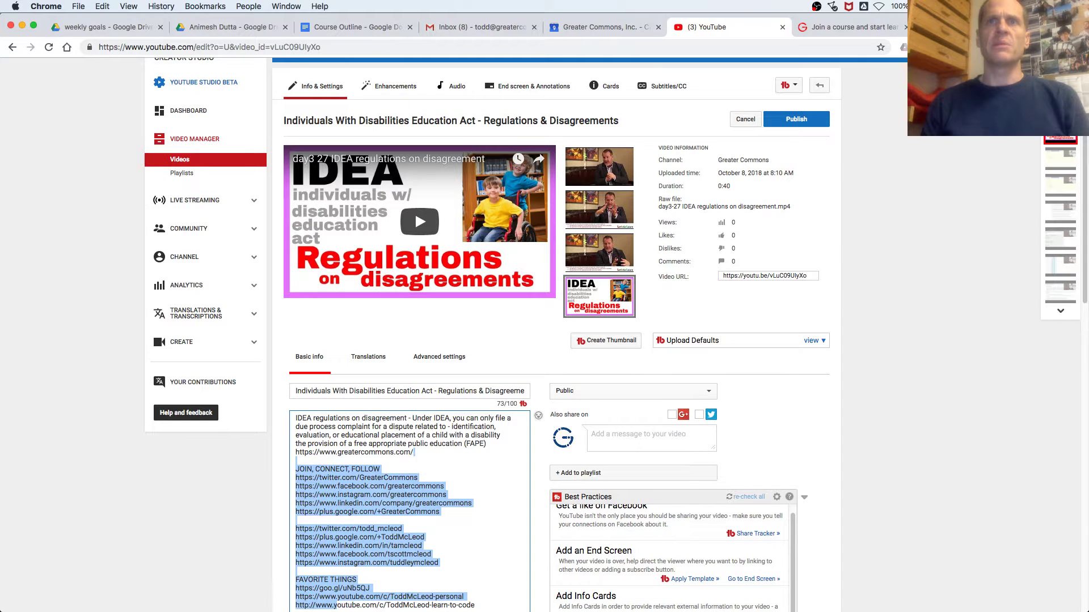
drag(414, 452, 227, 455)
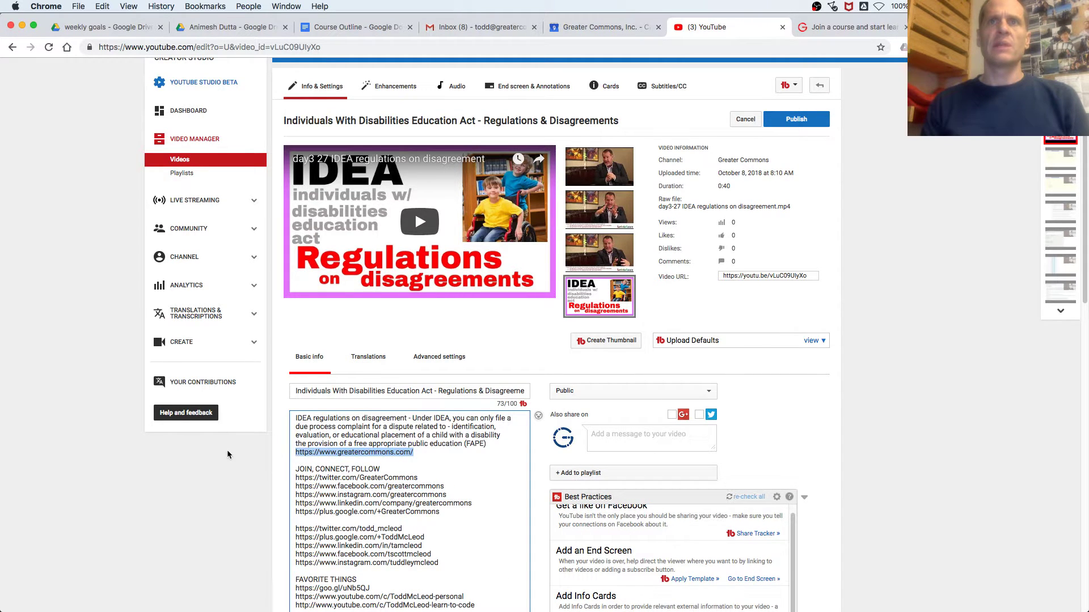
text(https://greatercommons.com/learn/special-education-essential-knowledge-skills-training)
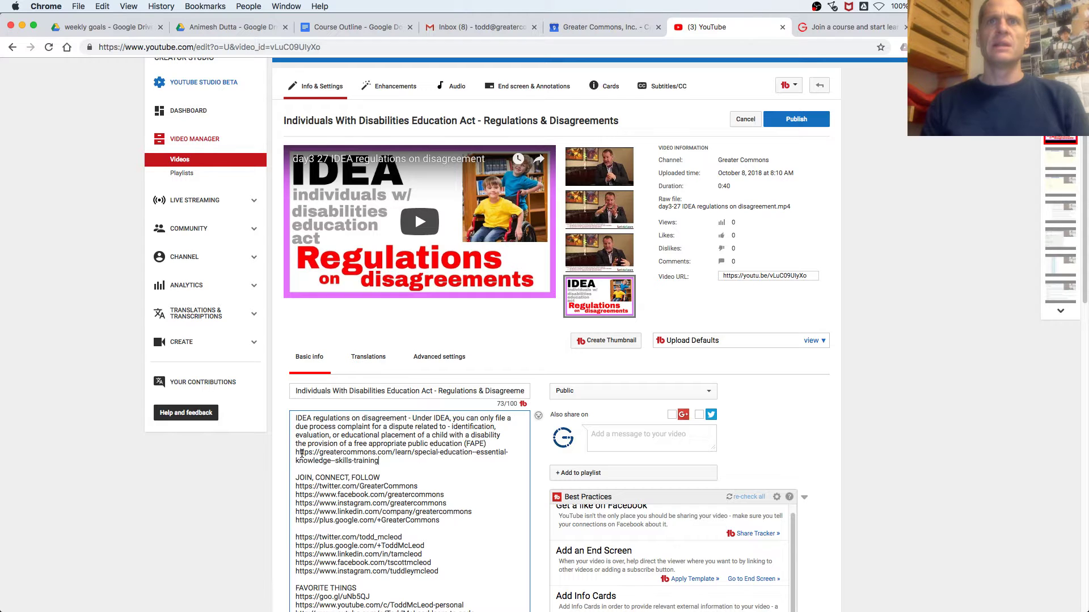
key(Return)
key(Down)
key(Down)
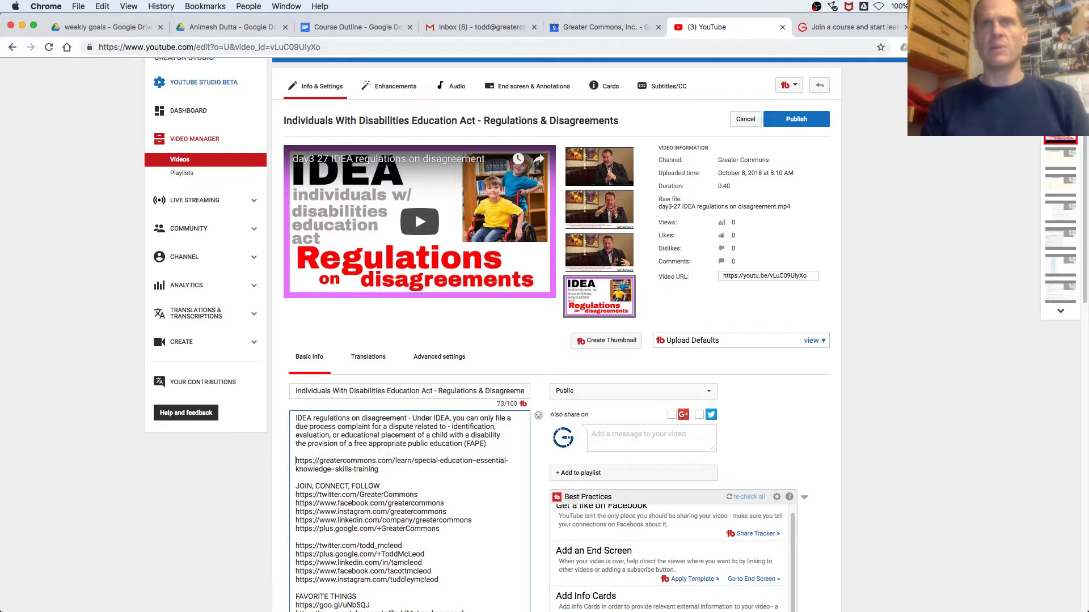
scroll(401, 478, down, 2)
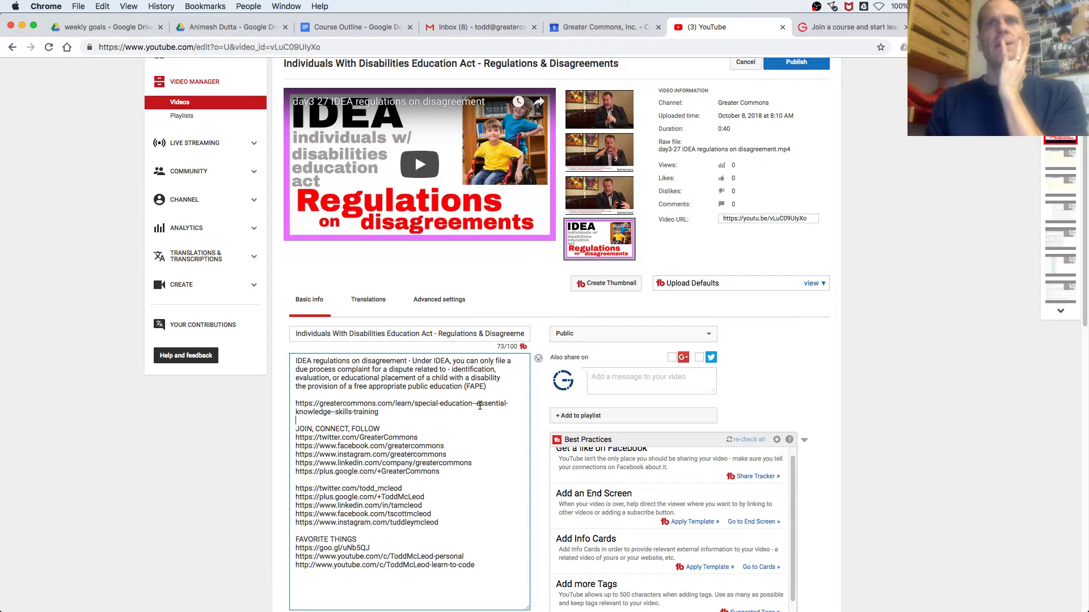
Delete the JOIN, CONNECT, FOLLOW and FAVORITE THINGS links from the description's end.
drag(482, 569, 295, 426)
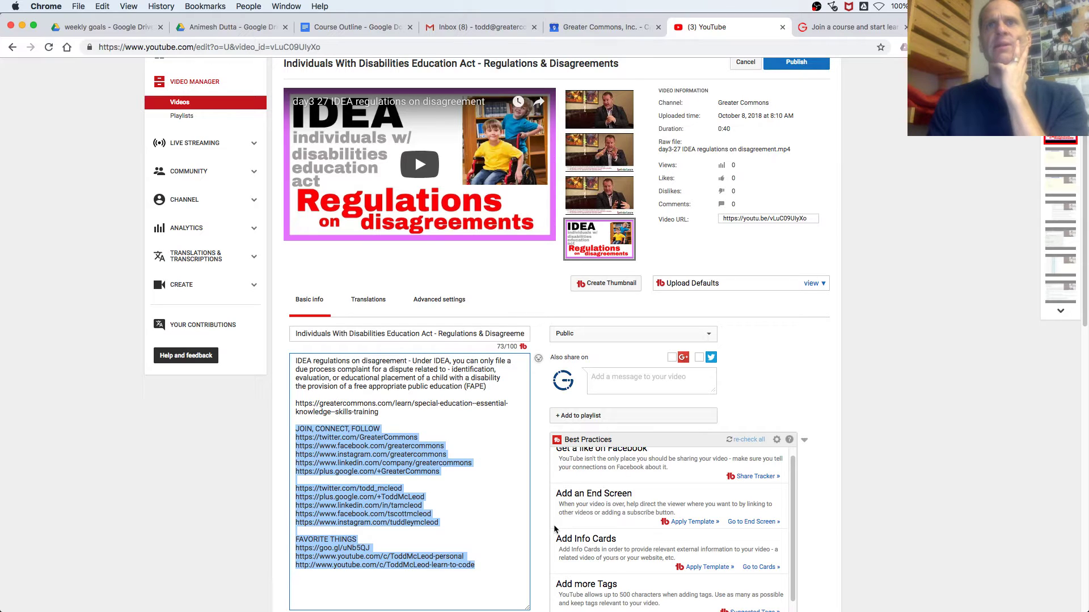
key(BackSpace)
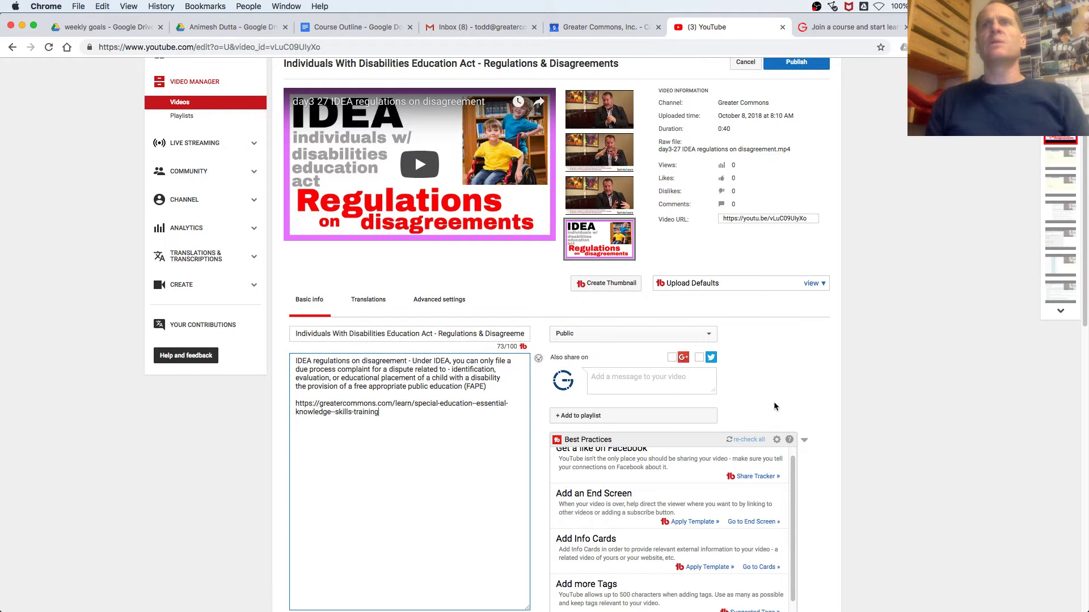
scroll(775, 407, up, 3)
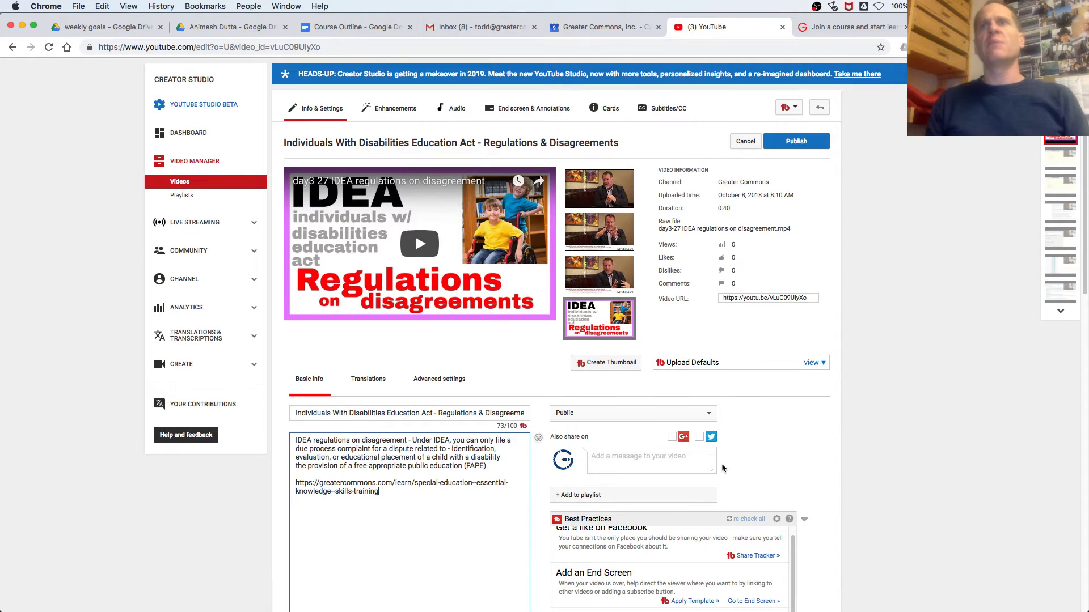